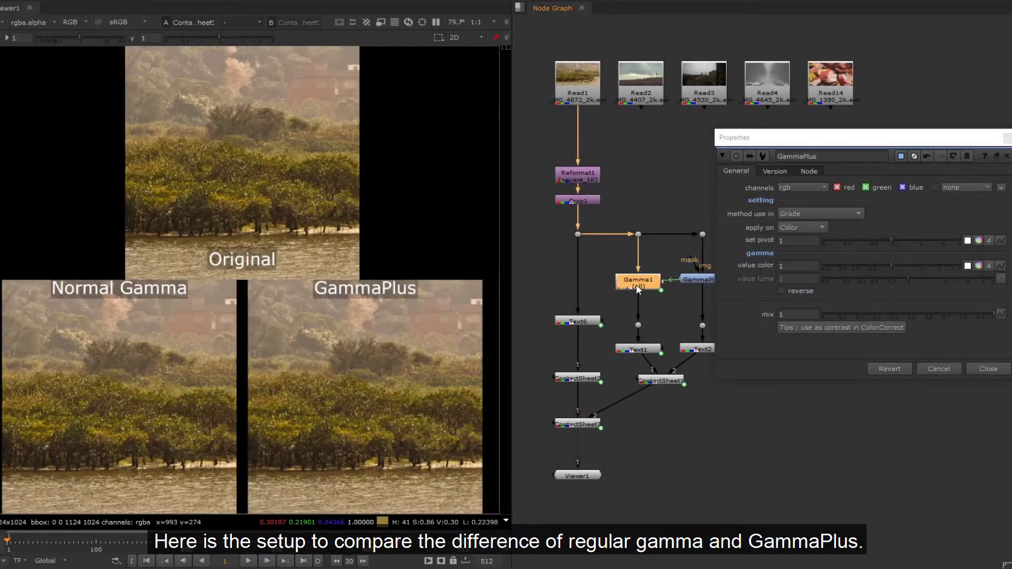
Step: Open the Gamma1 properties beside the GammaPlus ones and lower the GammaPlus color value to 0.56
double_click(636, 283)
left_click_drag(622, 67, 603, 53)
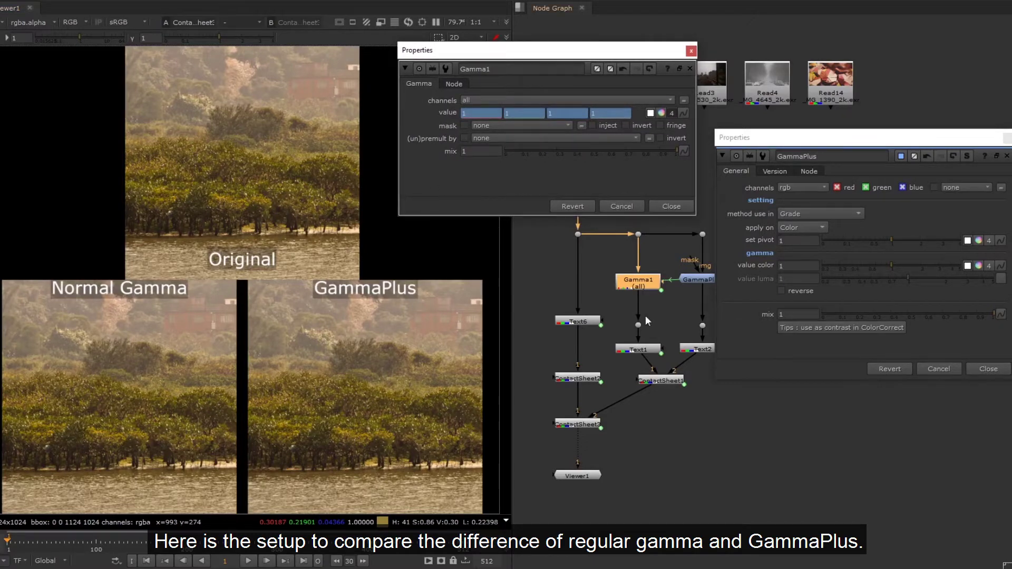
left_click_drag(889, 265, 866, 264)
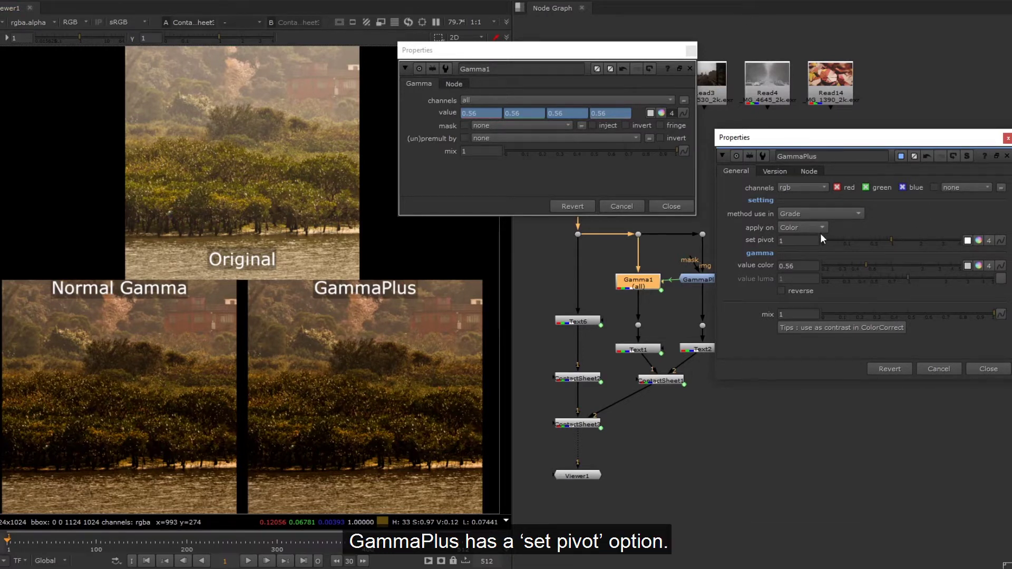
Step: View the GammaPlus node and set its pivot by sampling the input color of the dark bush on the hillside
left_click(696, 279)
key("1")
left_click(968, 240)
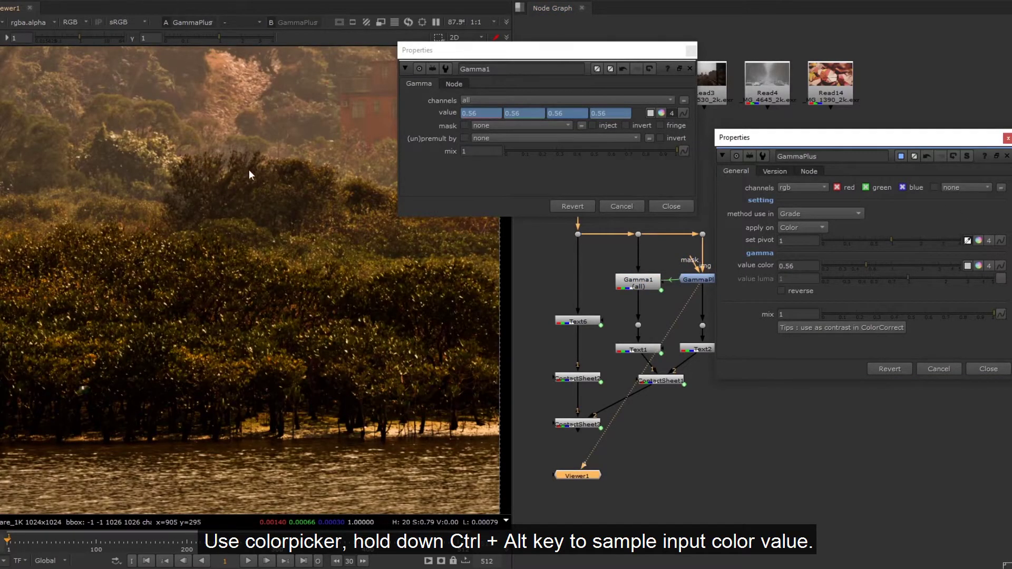
left_click(219, 167, "ctrl+alt")
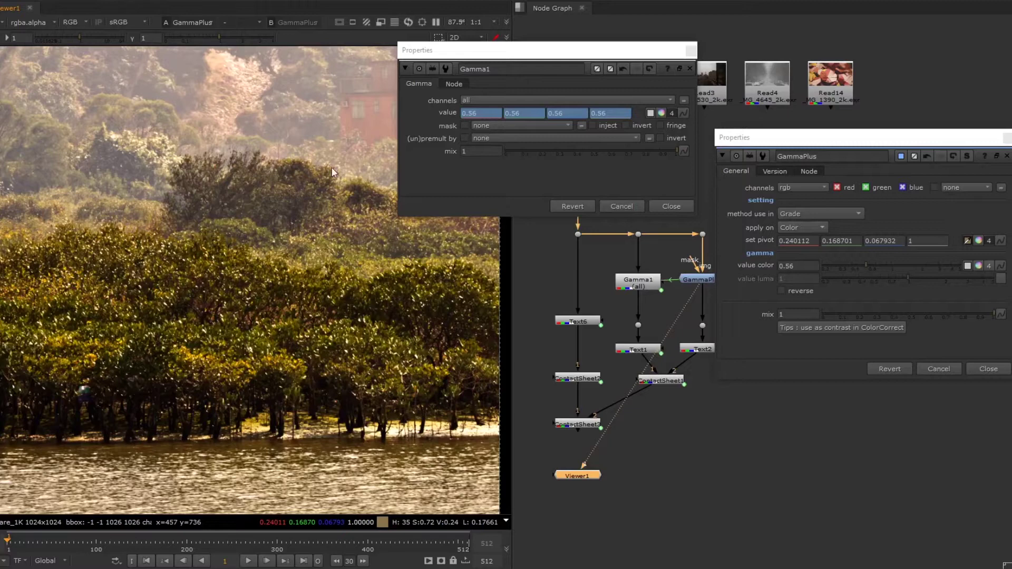
Step: View the final contact sheet comparing both gammas and adjust the GammaPlus color value, ending at 0.62
mouse_move(869, 264)
left_mouse_down()
mouse_move(903, 265)
mouse_move(852, 267)
mouse_move(924, 263)
mouse_move(836, 263)
mouse_move(911, 263)
mouse_move(865, 262)
left_mouse_up()
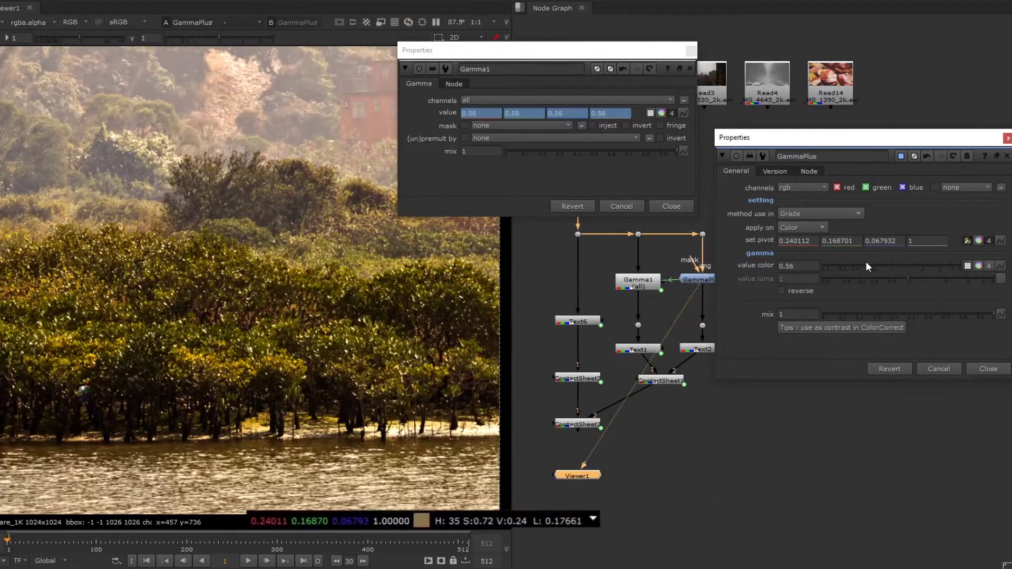
left_click(590, 427)
key("1")
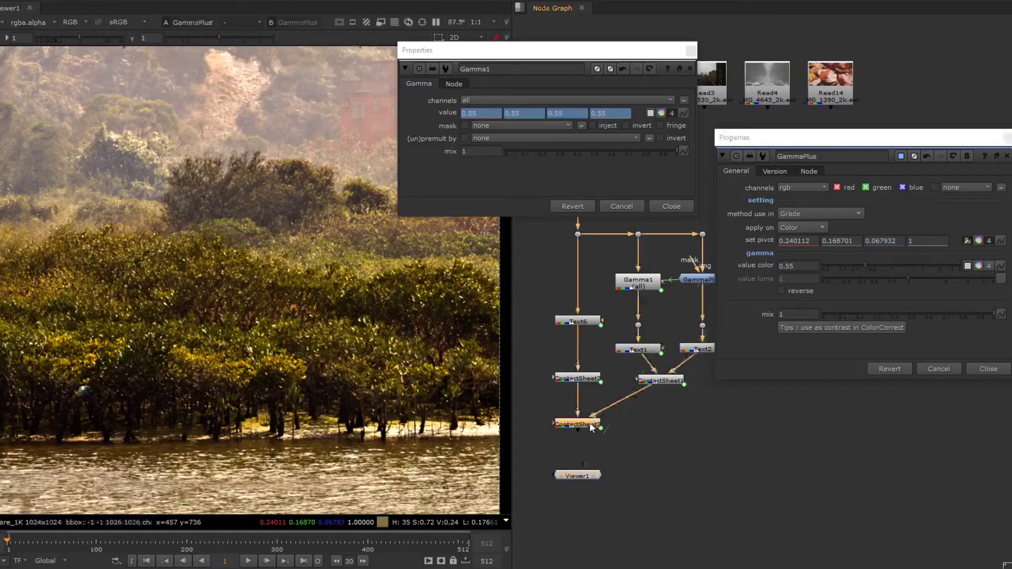
mouse_move(872, 264)
left_mouse_down()
mouse_move(882, 263)
mouse_move(859, 255)
left_mouse_up()
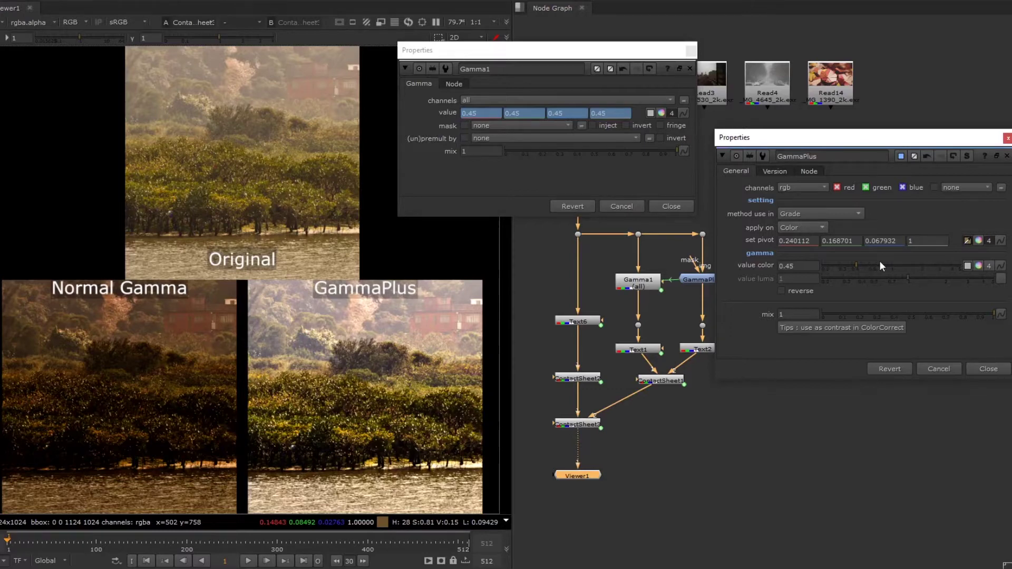
mouse_move(881, 261)
left_mouse_down()
mouse_move(939, 263)
mouse_move(872, 260)
left_mouse_up()
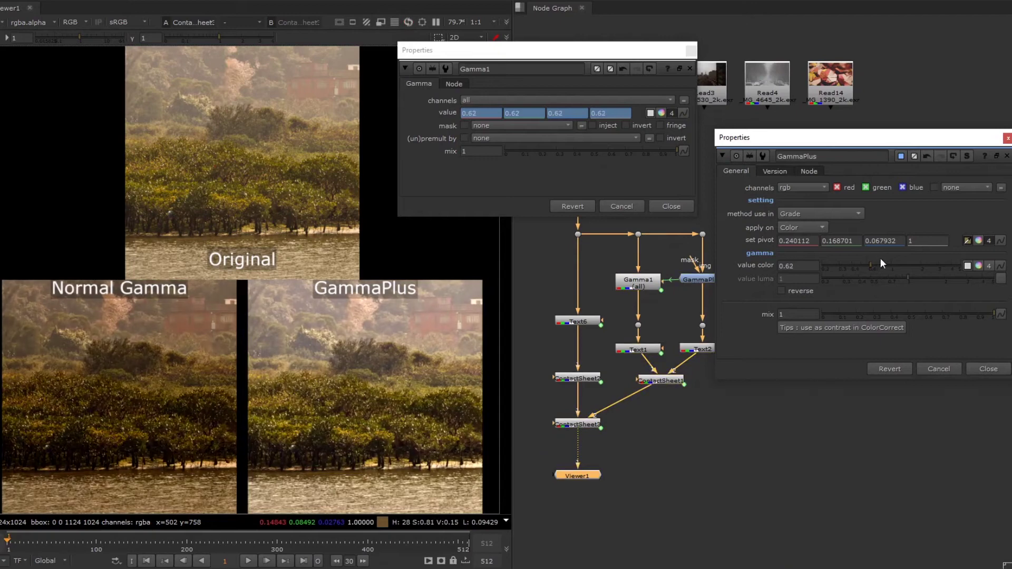
Step: Apply GammaPlus on Luminance and set its luma value to 0.5
left_click(817, 226)
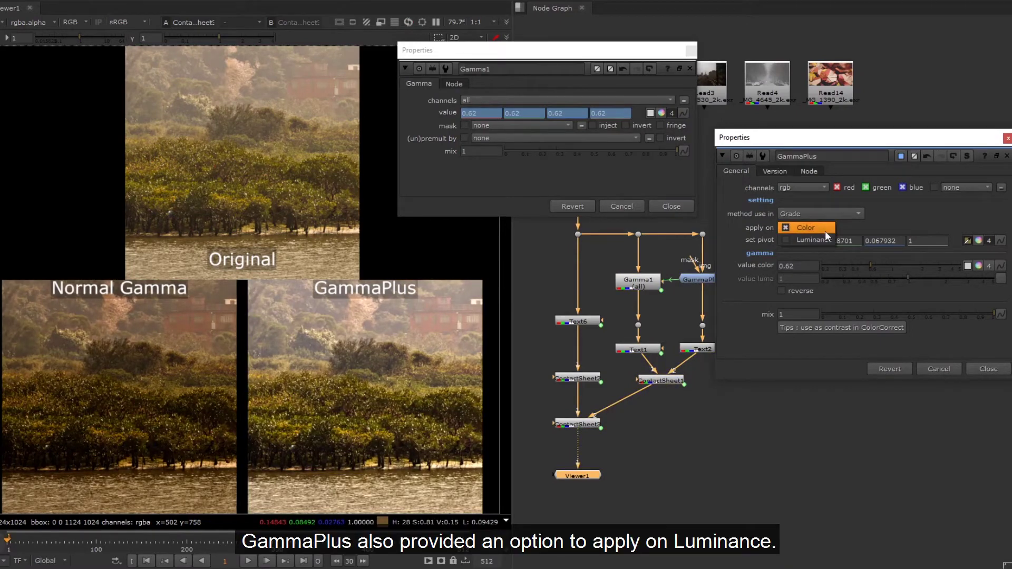
left_click(827, 239)
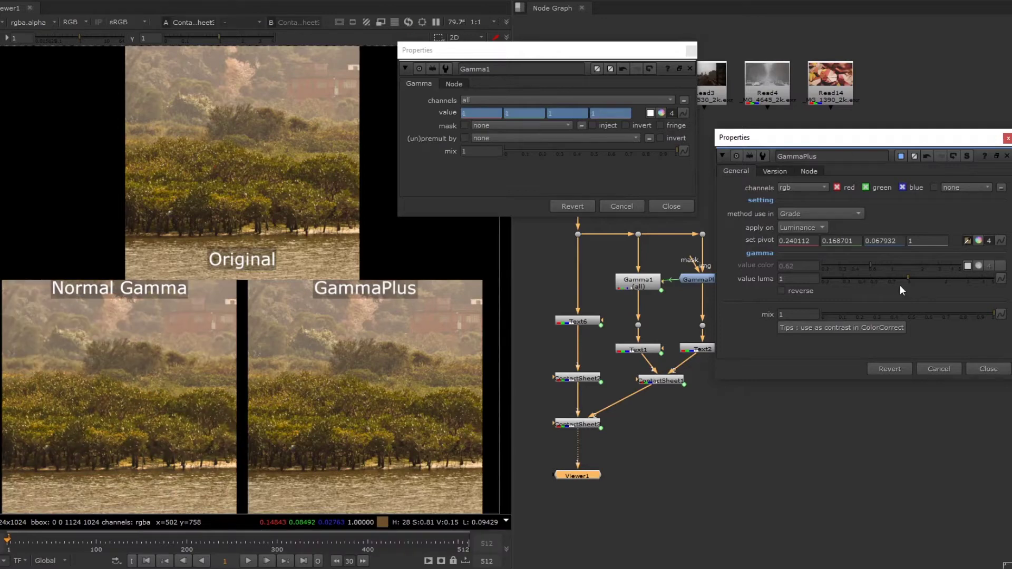
left_click_drag(900, 277, 870, 273)
Step: View the GammaPlus node and set its pivot to the average input color of the overexposed pinkish hillside patch
left_click(697, 279)
key("1")
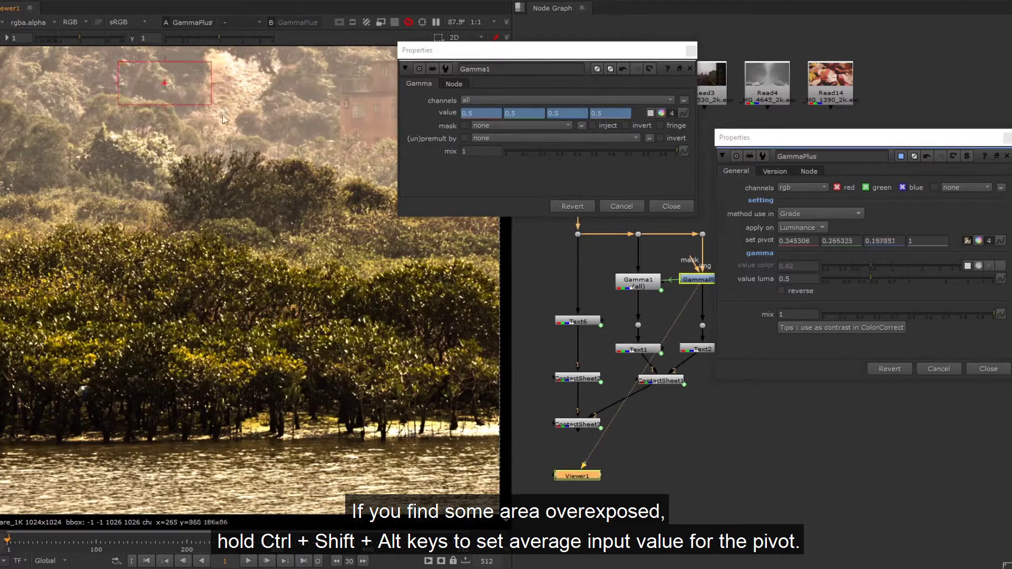
left_click_drag(263, 54, 196, 107, "ctrl+alt+shift")
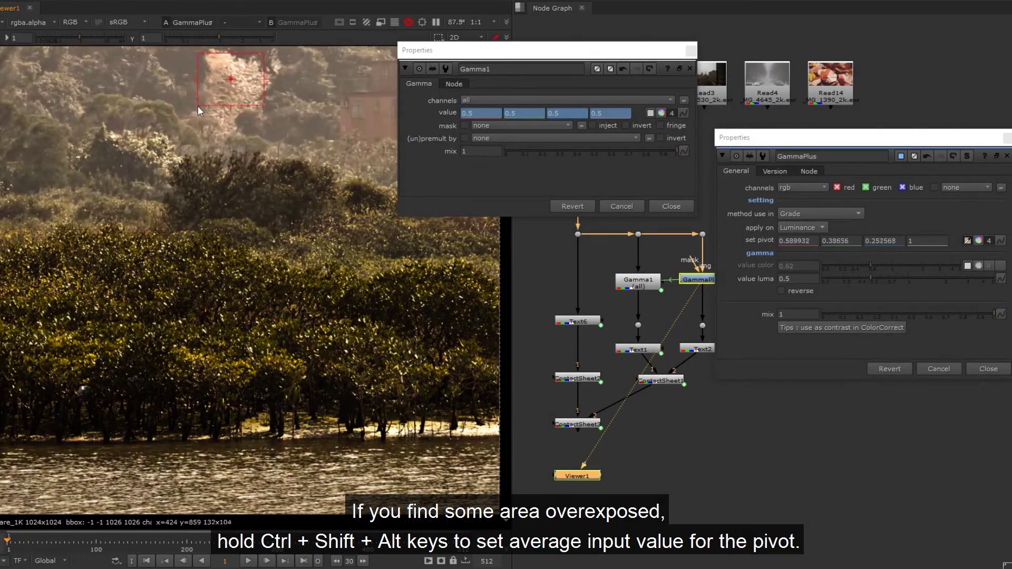
Step: Return to the final contact sheet view, stop pivot sampling and set the GammaPlus luma value to 0.64
left_click_drag(874, 277, 910, 270)
left_click(592, 424)
key("1")
left_click(968, 240)
left_click_drag(911, 270, 884, 269)
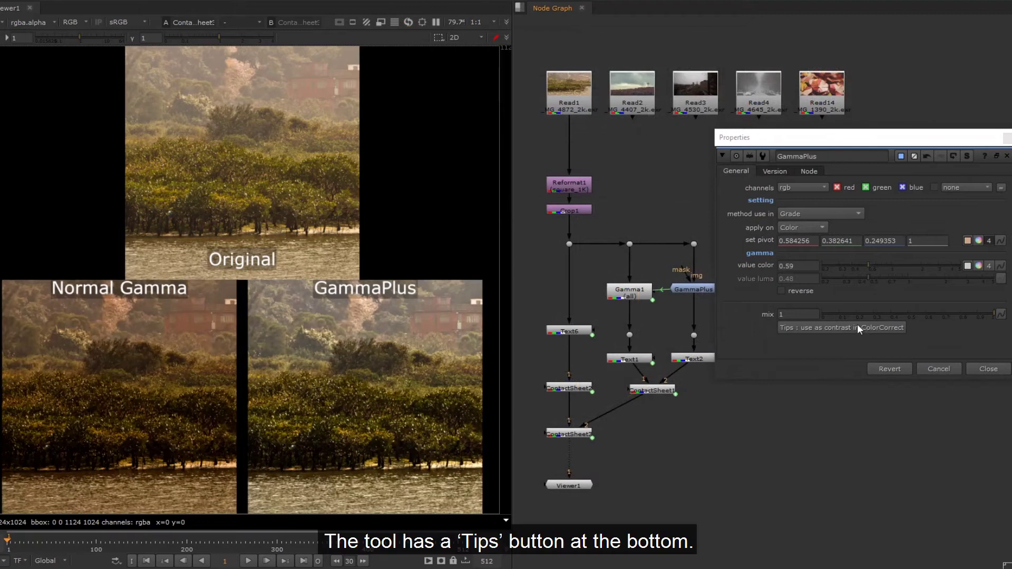
Step: Read the GammaPlus tips on matching ColorCorrect contrast, and open ColorCorrect1 with its shadows, midtones and highlights groups collapsed
left_click(859, 327)
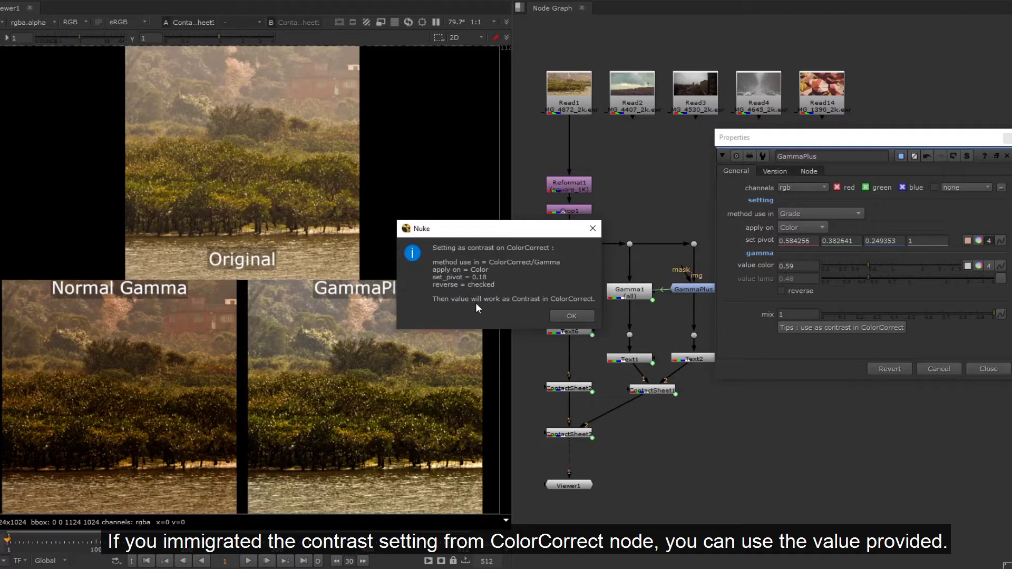
left_click(583, 318)
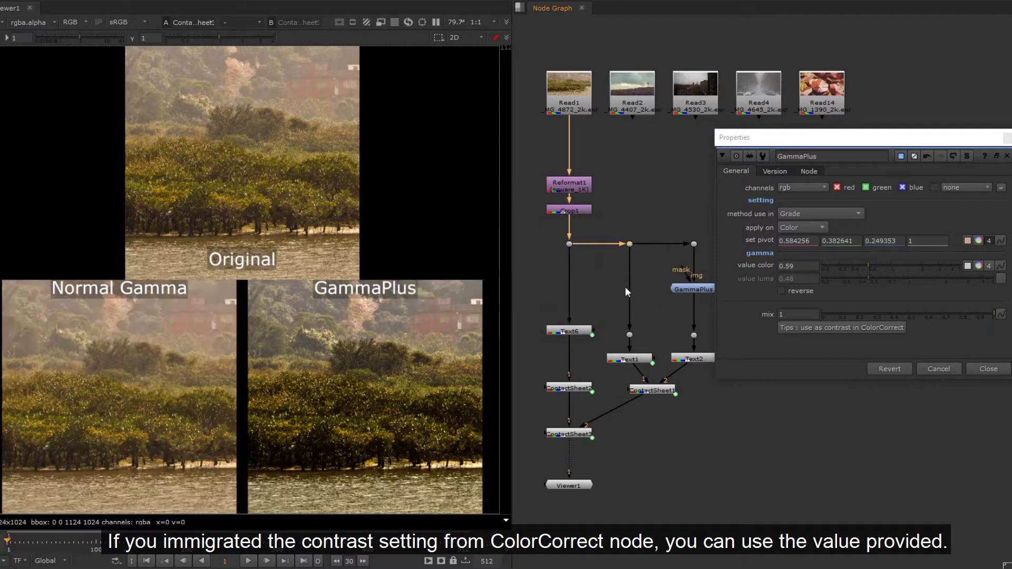
double_click(625, 287)
left_click(420, 362)
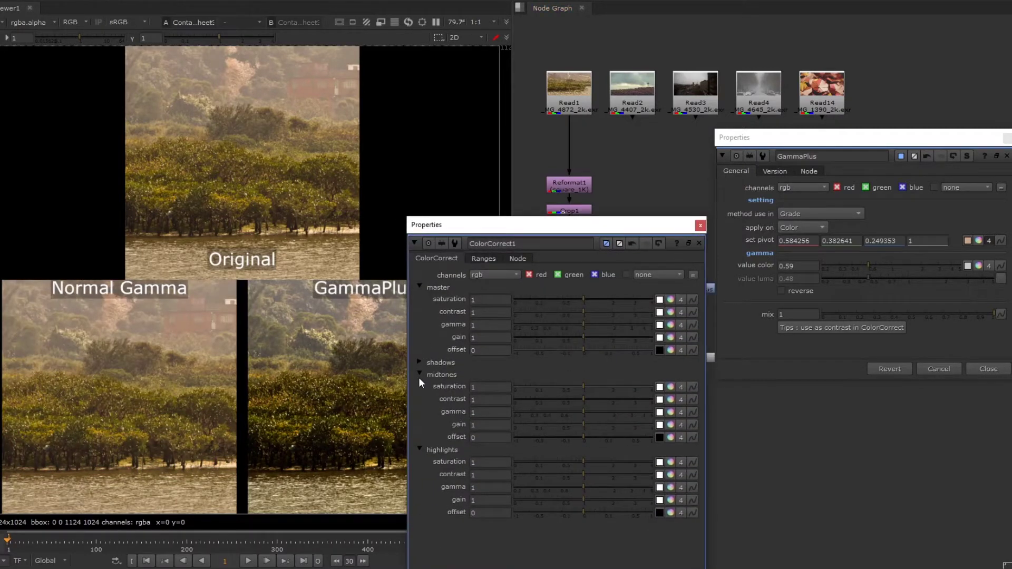
left_click(420, 374)
left_click(420, 387)
left_click_drag(531, 224, 531, 352)
double_click(642, 292)
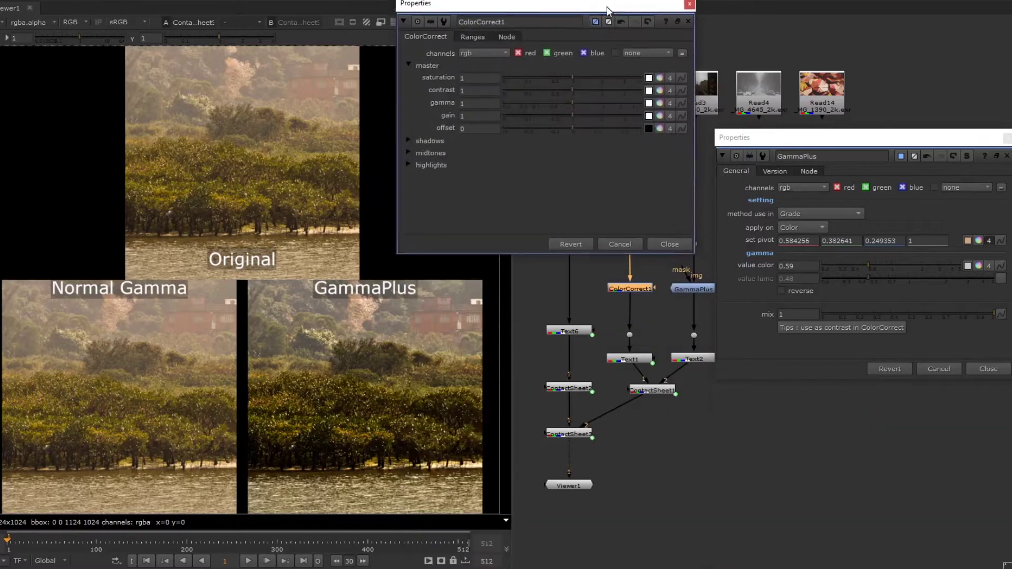
Step: Merge the GammaPlus pivot channels into a single value and set it to 0.18
left_click(990, 243)
double_click(798, 240)
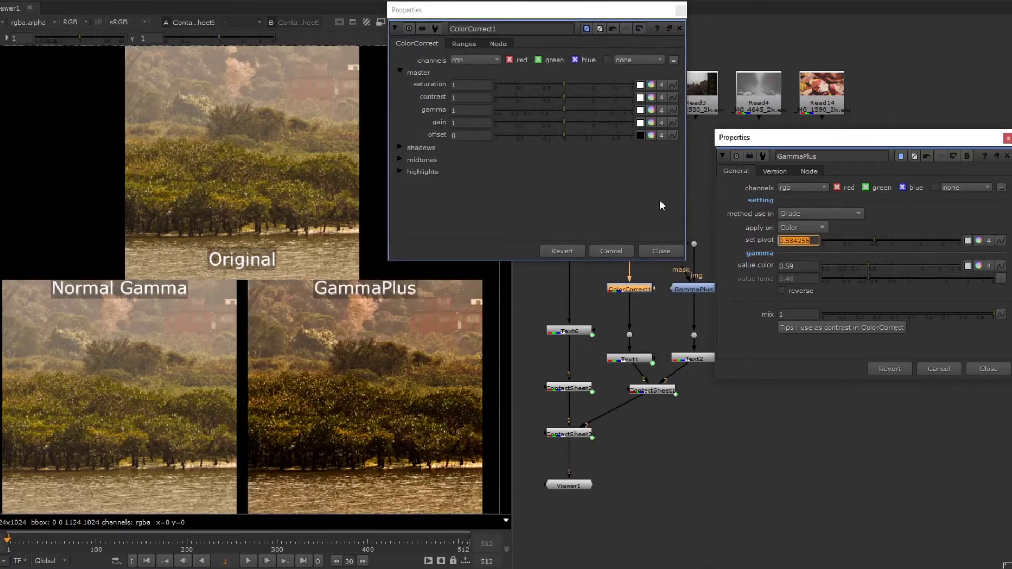
type("0.18")
key("Return")
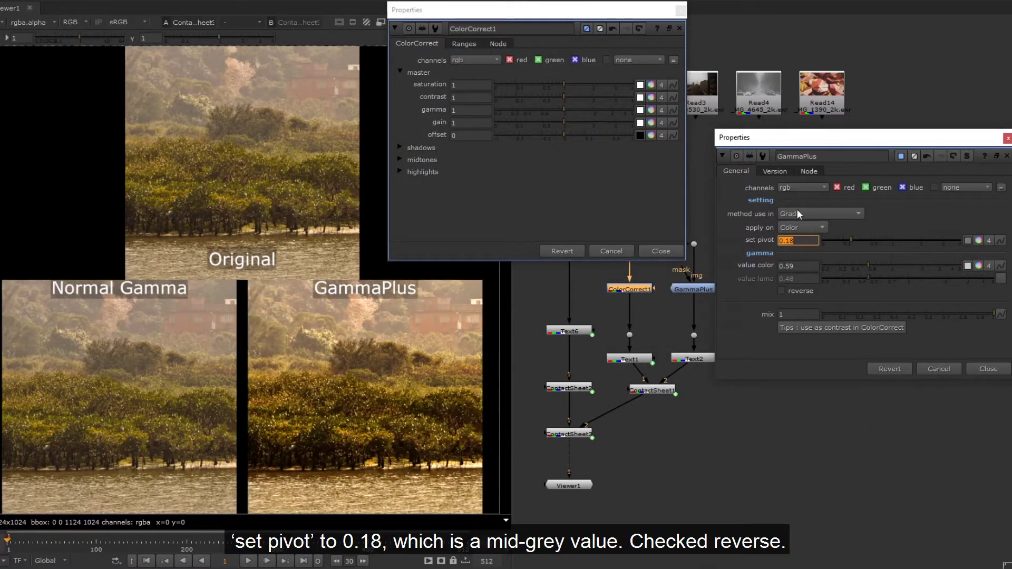
Step: Switch the GammaPlus method to ColorCorrect/Gamma, reset its color value to 1 and enable reverse
left_click(799, 213)
left_click(807, 227)
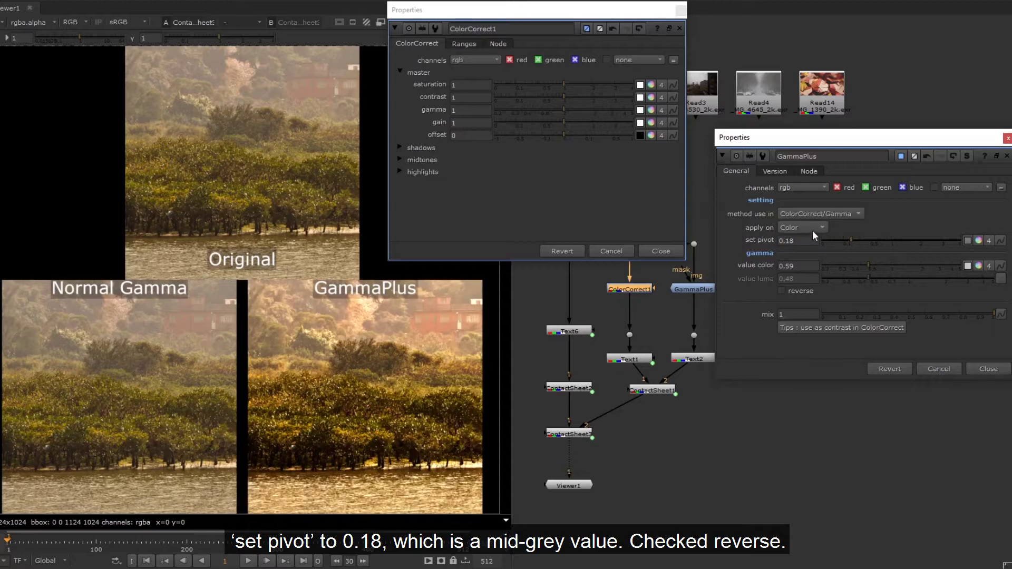
double_click(790, 266)
type("1")
left_click(801, 292)
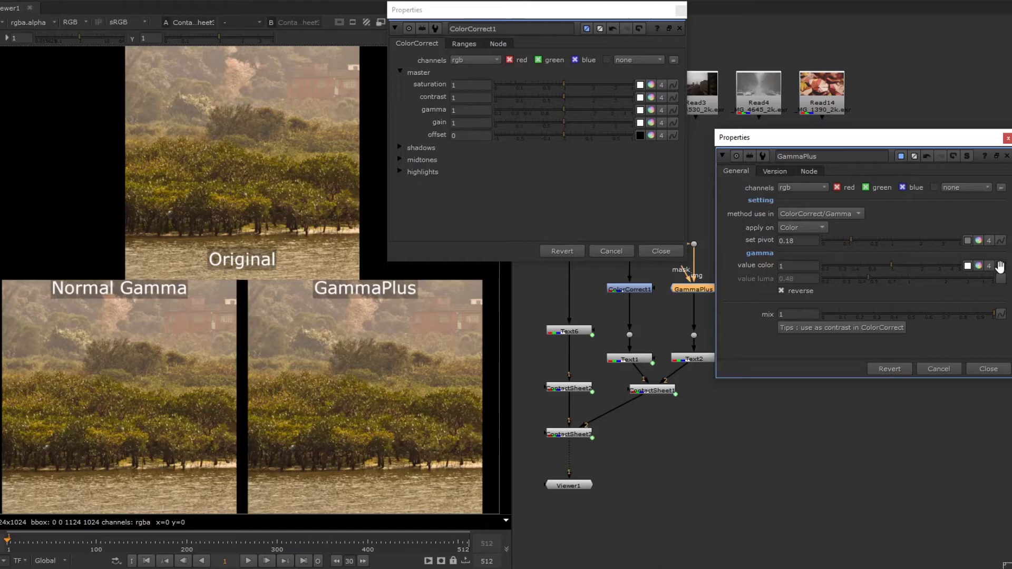
Step: Link the ColorCorrect1 master contrast to the GammaPlus color value and raise that value to 2
left_click_drag(1001, 266, 471, 98)
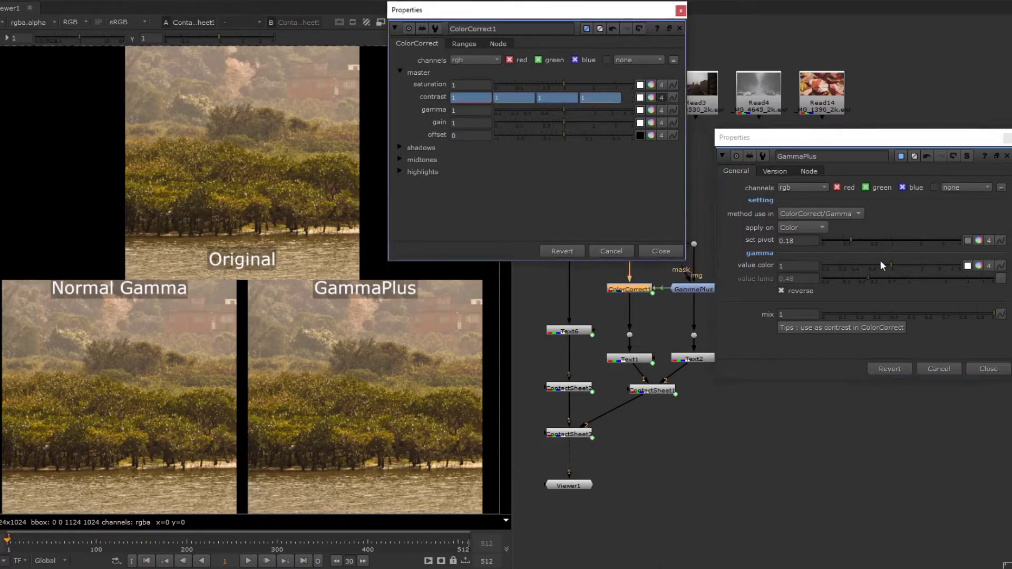
left_click_drag(894, 268, 921, 267)
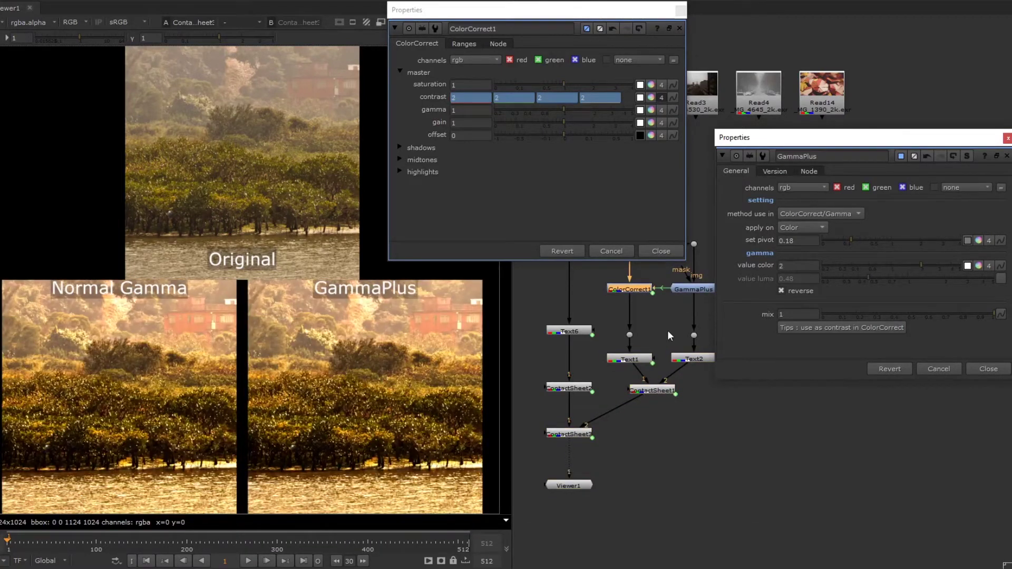
Step: View GammaPlus alone and replace its pivot with the average input color of the bright pinkish hillside area
left_click(690, 290)
key("1")
left_click(967, 241)
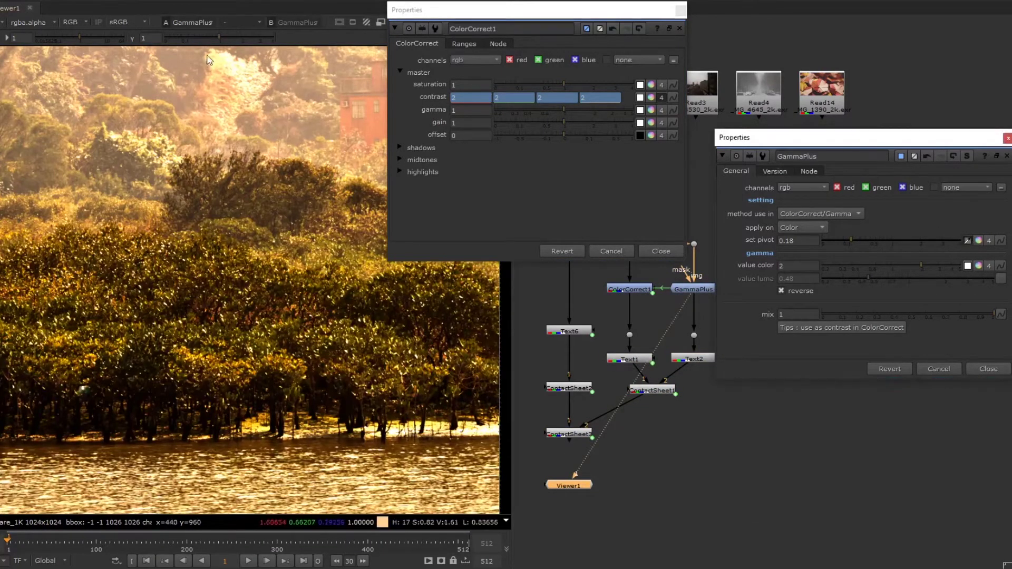
left_click_drag(214, 62, 259, 96, "ctrl+shift")
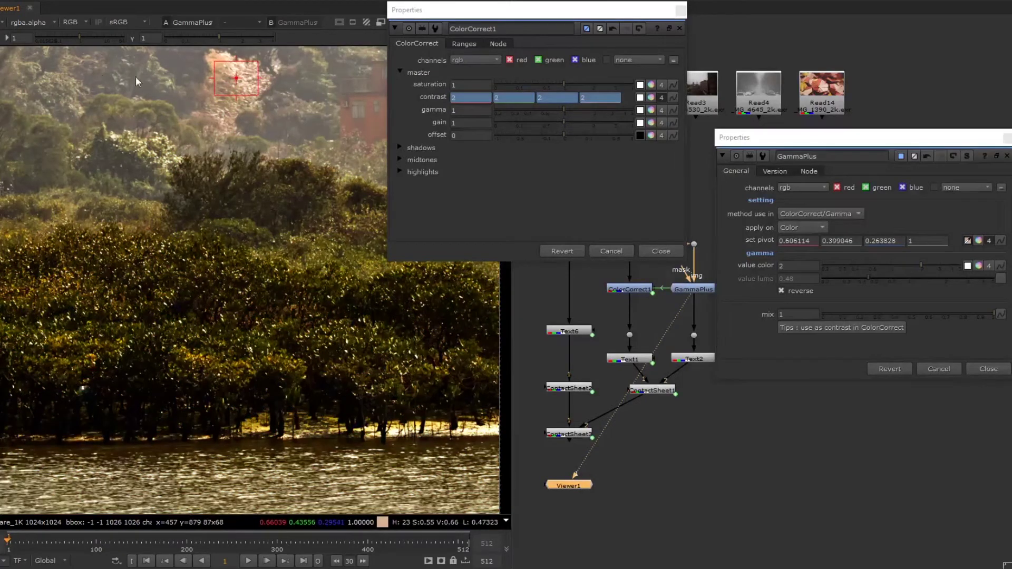
Step: View the final contact sheet and compare both results with the GammaPlus color value lowered to 0.57 and raised to 1.75
left_click(574, 435)
key("1")
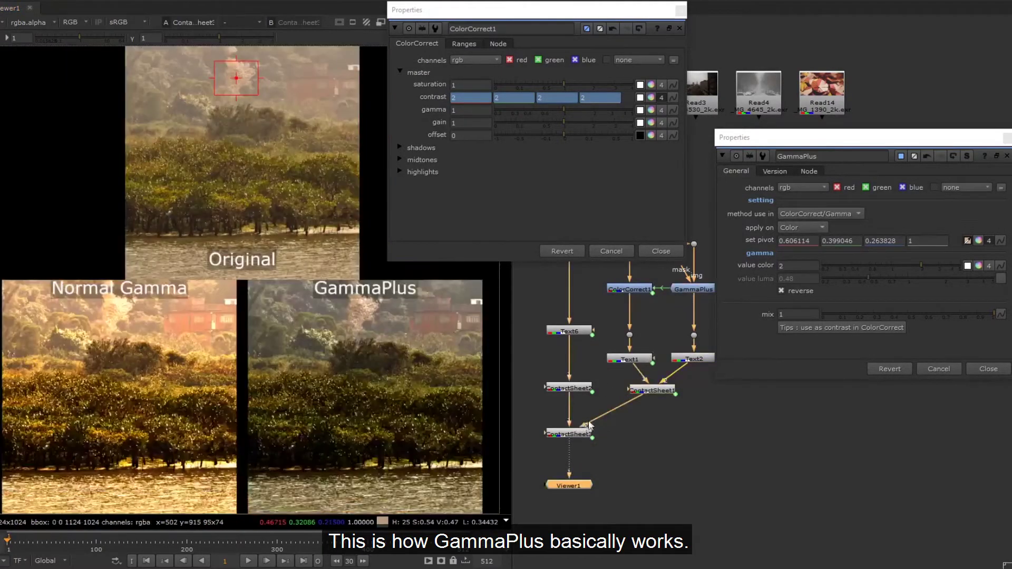
left_click_drag(922, 263, 868, 263)
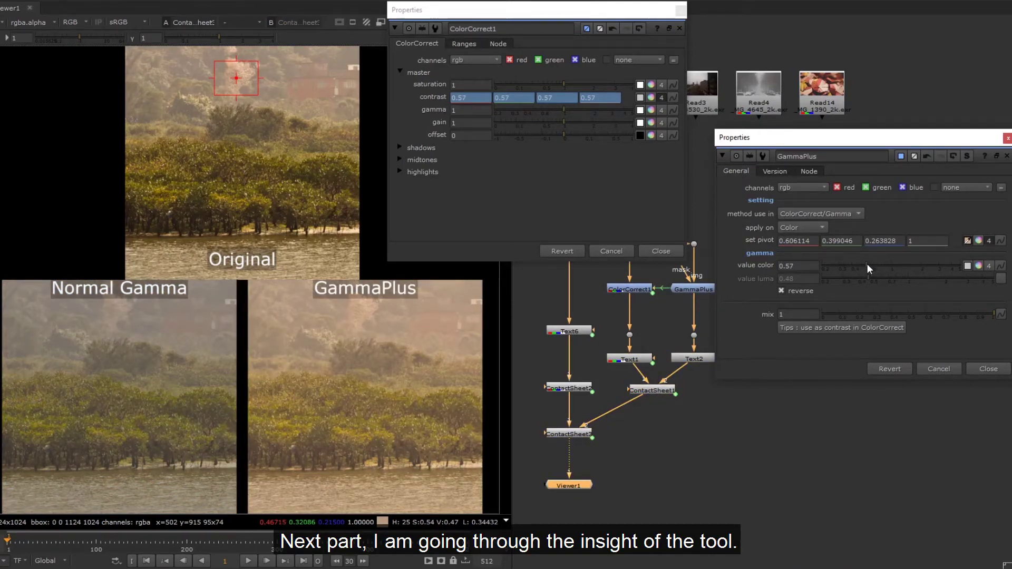
left_click_drag(868, 265, 904, 260)
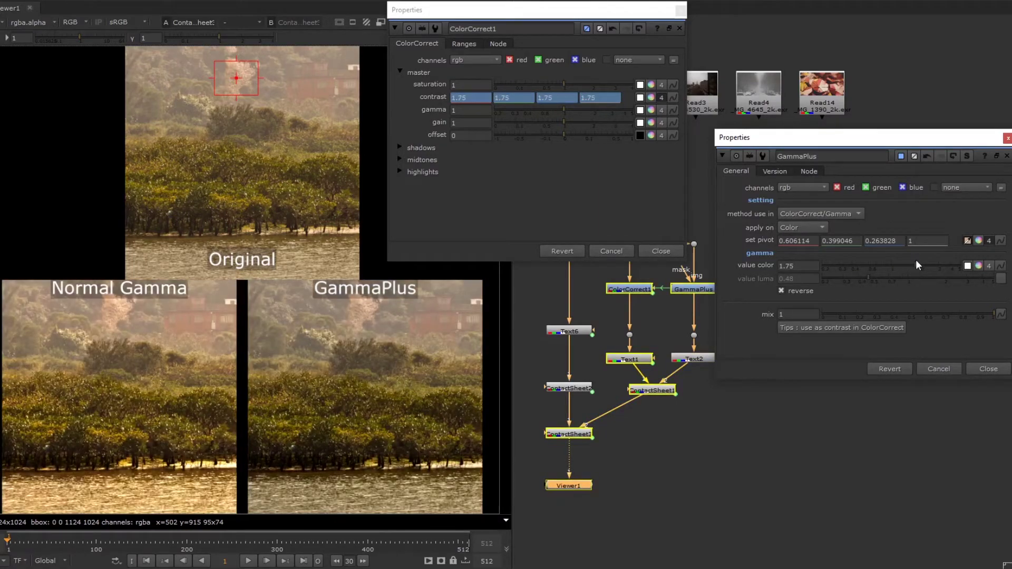
left_click_drag(917, 264, 925, 264)
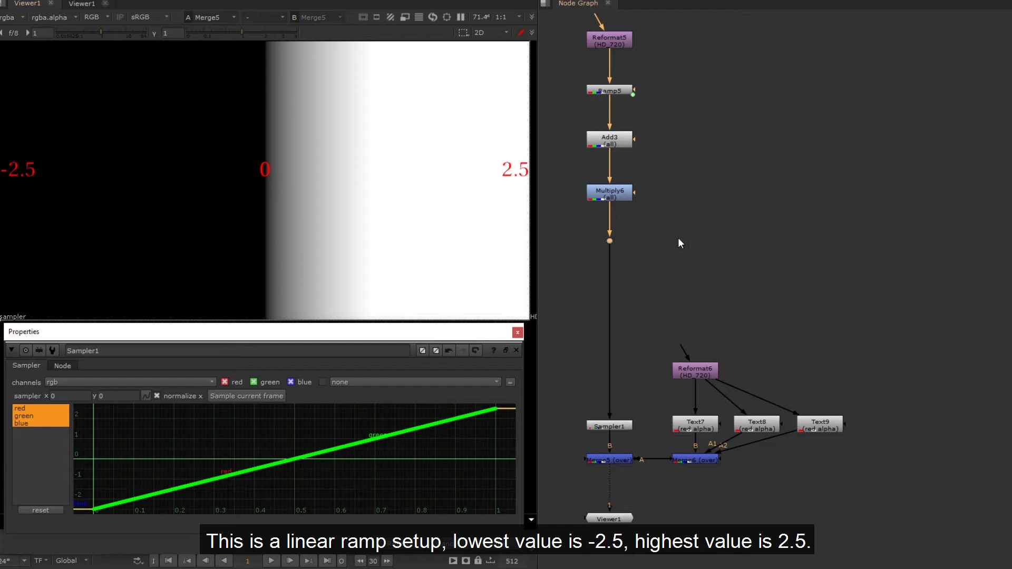
Step: Add a Gamma node after the dot below Multiply6 and restrict it to the red channel
key("Tab")
type("gamma")
key("Return")
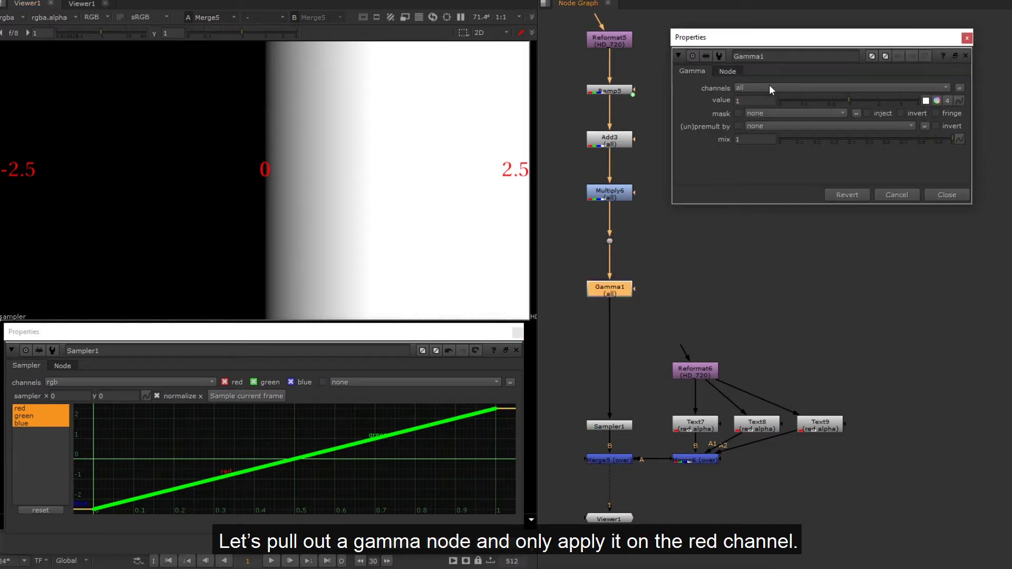
left_click(770, 88)
left_click(759, 117)
left_click(823, 88)
left_click(861, 86)
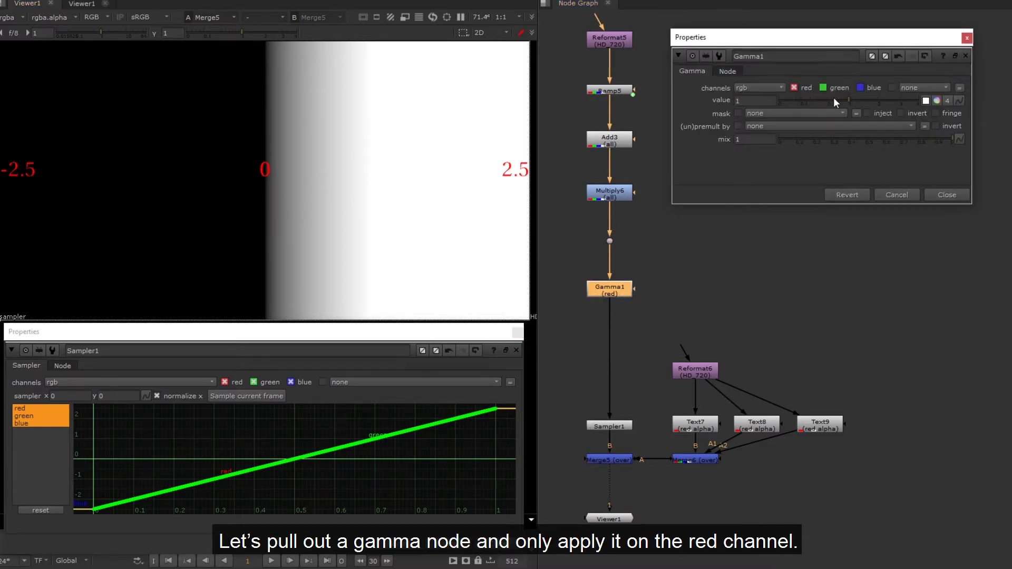
Step: Set the red-channel gamma to 0.38 and compare the red, green and blue curves in the enlarged Sampler1 graph
left_click_drag(834, 99, 822, 101)
double_click(396, 326)
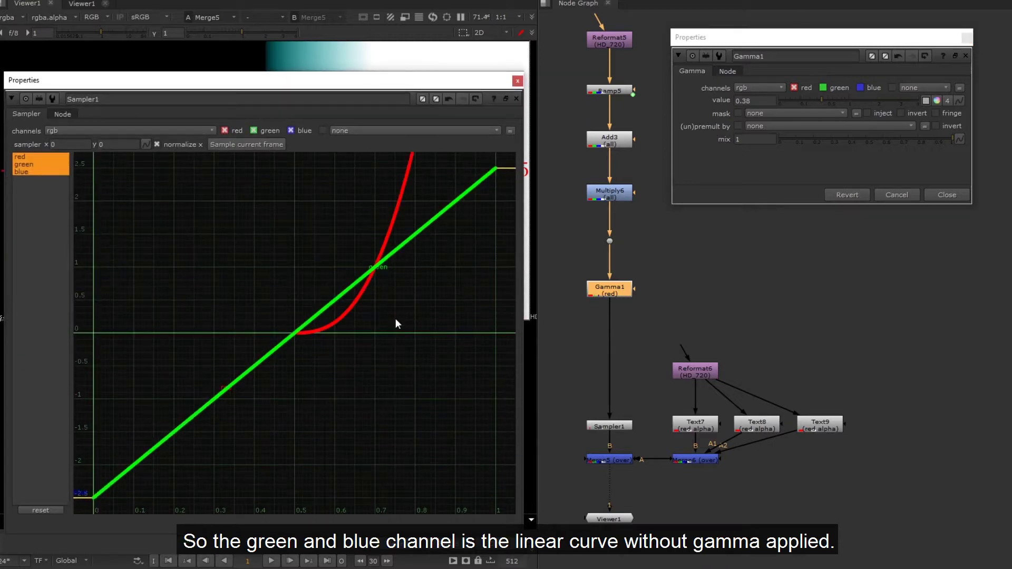
left_click(34, 164)
left_click(34, 171)
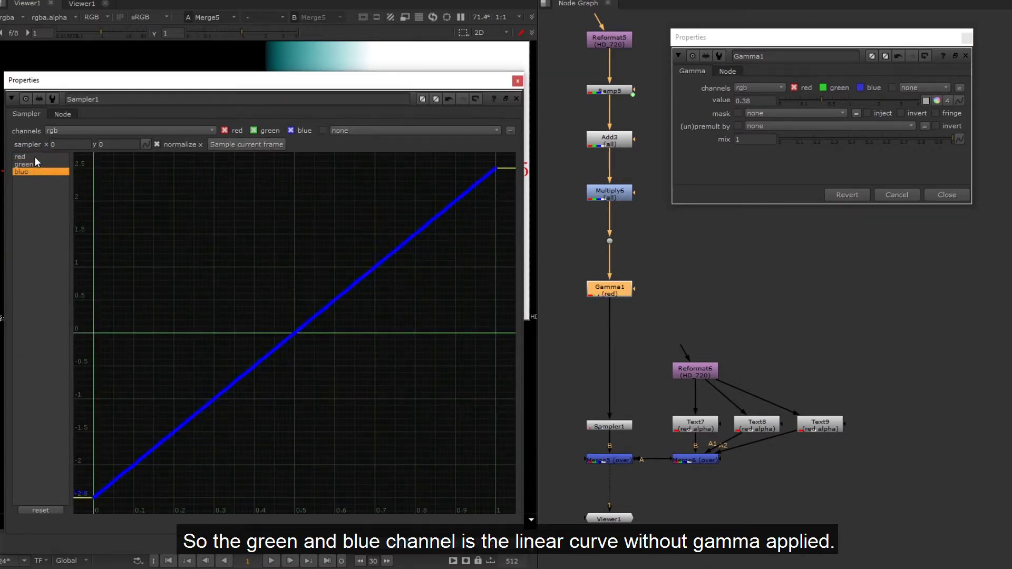
left_click(34, 156)
left_click(34, 169, "shift")
Step: Raise the red-channel gamma to 2 and examine the resulting curve between 0 and 1 in the Sampler1 graph
left_click(873, 103)
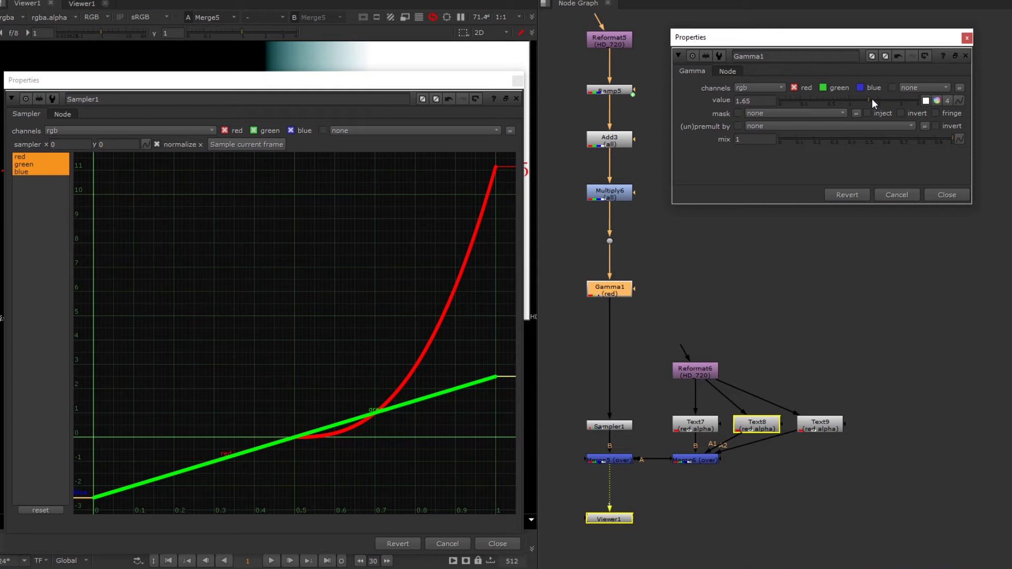
left_click_drag(872, 101, 878, 101)
left_click_drag(286, 402, 387, 449)
key("f")
left_click(492, 259)
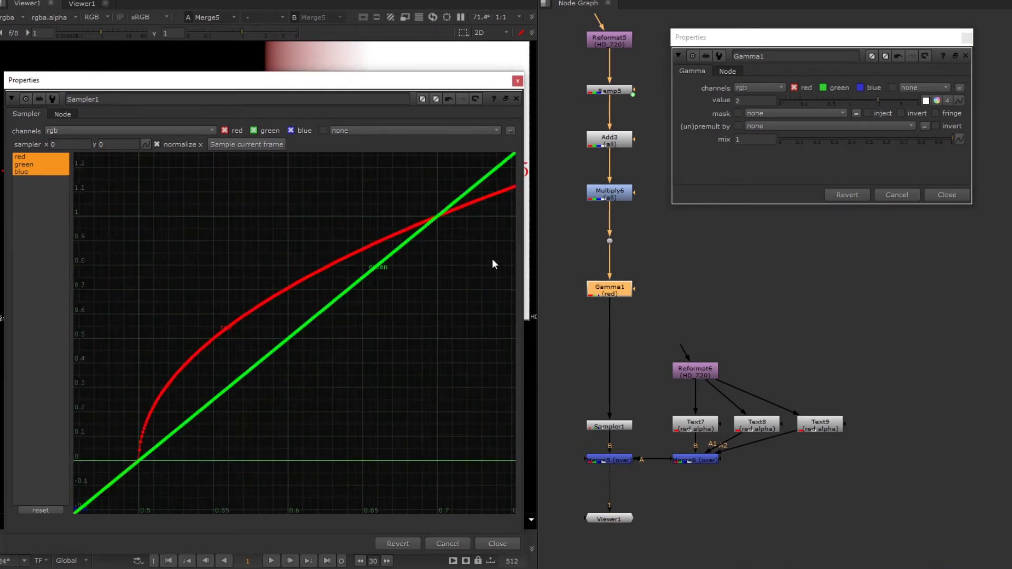
left_click_drag(430, 209, 446, 226)
left_click(452, 300)
Step: Lower the red-channel gamma to 0.42 and resample the current frame in Sampler1
left_click(825, 100)
left_click(277, 144)
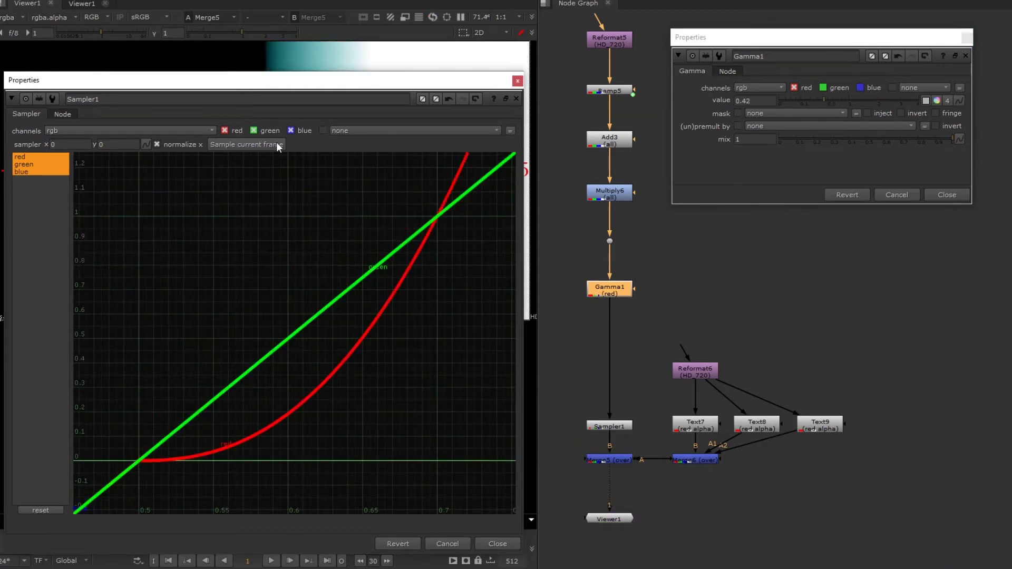
Step: Raise Gamma1's red-channel value to 1.7 and resample the current frame in Sampler1
left_click_drag(812, 100, 870, 100)
left_click(240, 145)
left_click(241, 147)
left_click(266, 146)
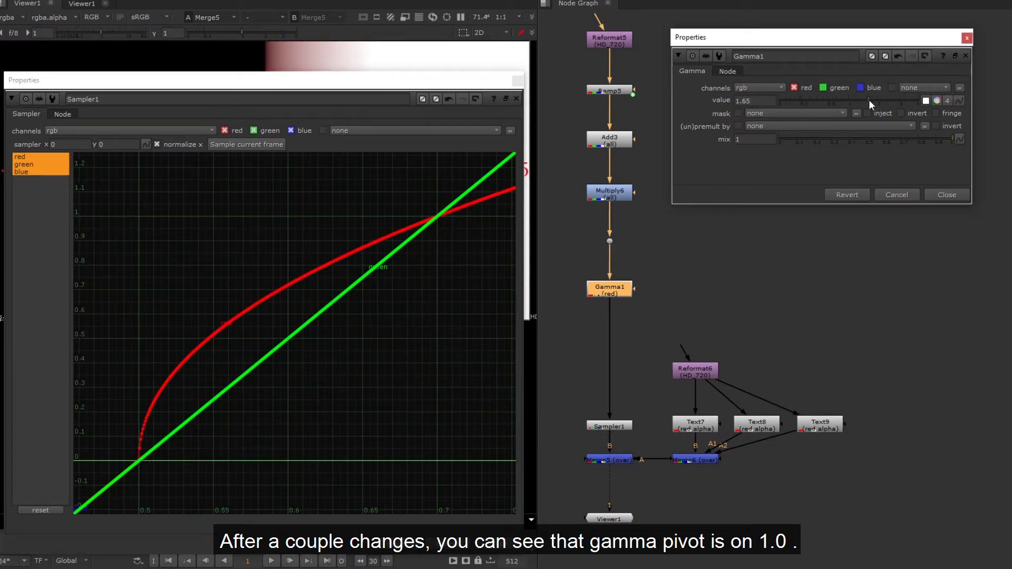
left_click(871, 105)
left_click(267, 146)
Step: Add a Grade node after Gamma1, link its gamma to Gamma1's value, and restrict it to the green channel
key("g")
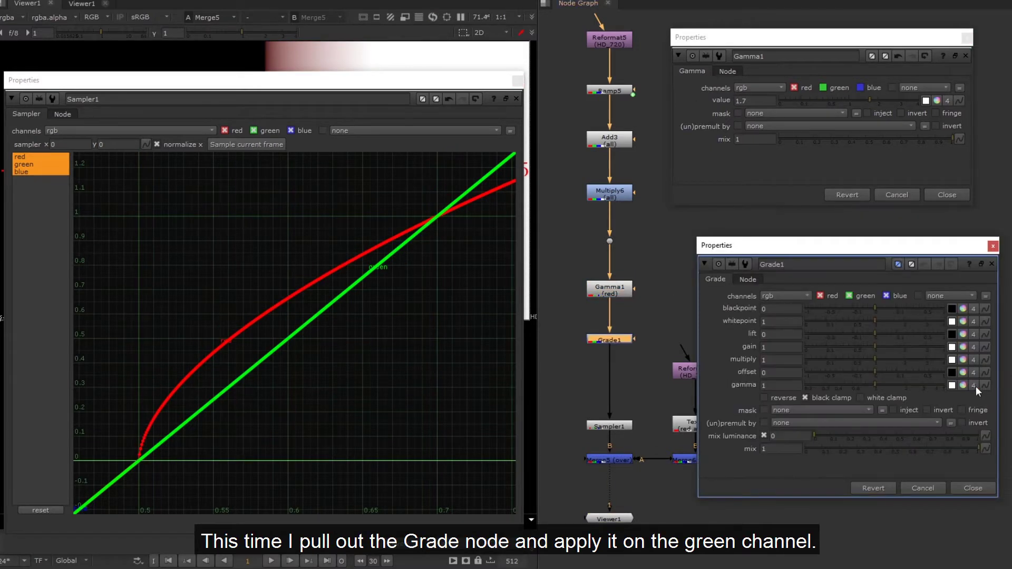
left_click(975, 386)
left_click_drag(960, 101, 986, 385, "ctrl")
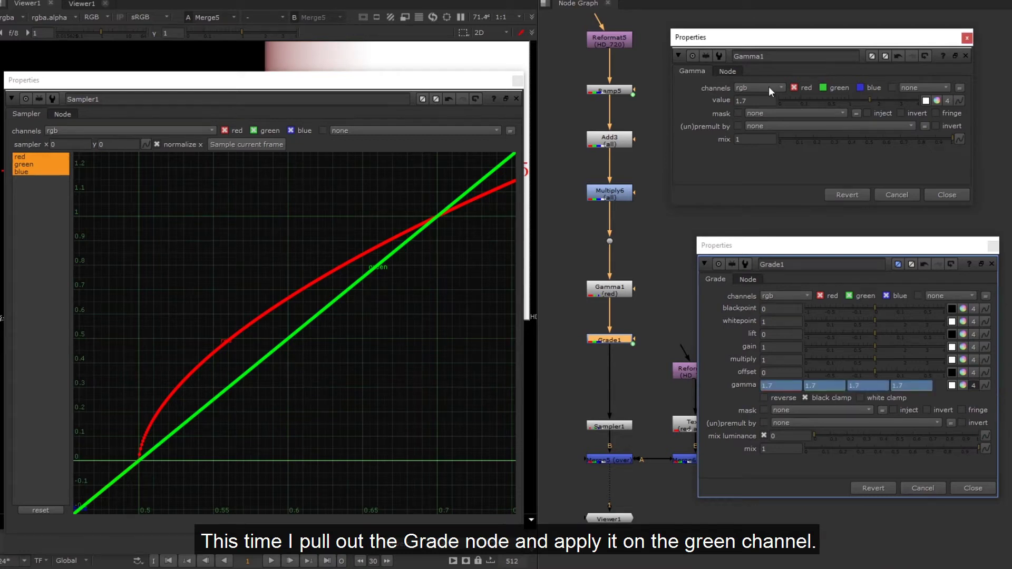
left_click(830, 296)
left_click(897, 294)
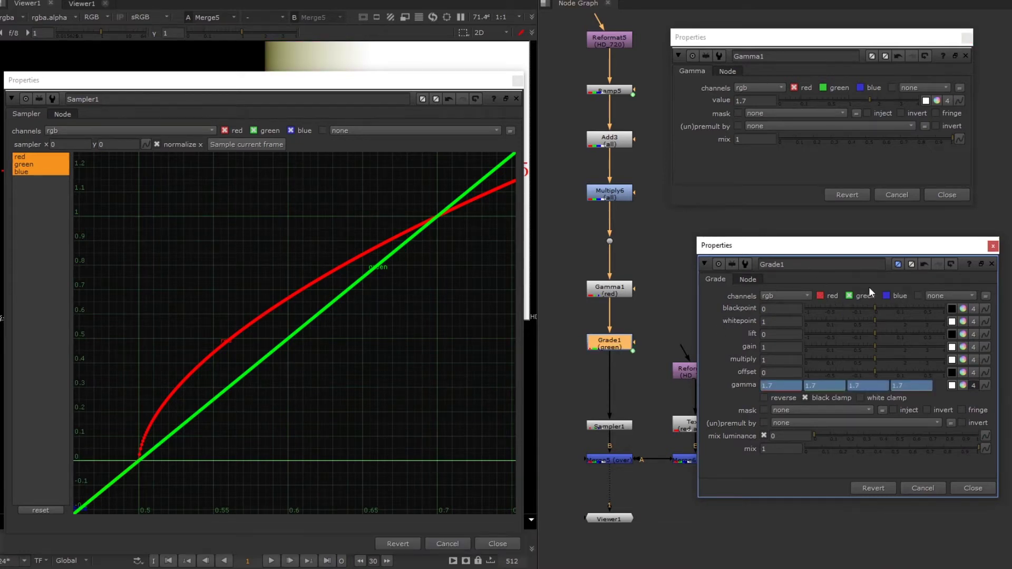
Step: Turn off Grade1's black clamp and resample the current frame in Sampler1
left_click(246, 144)
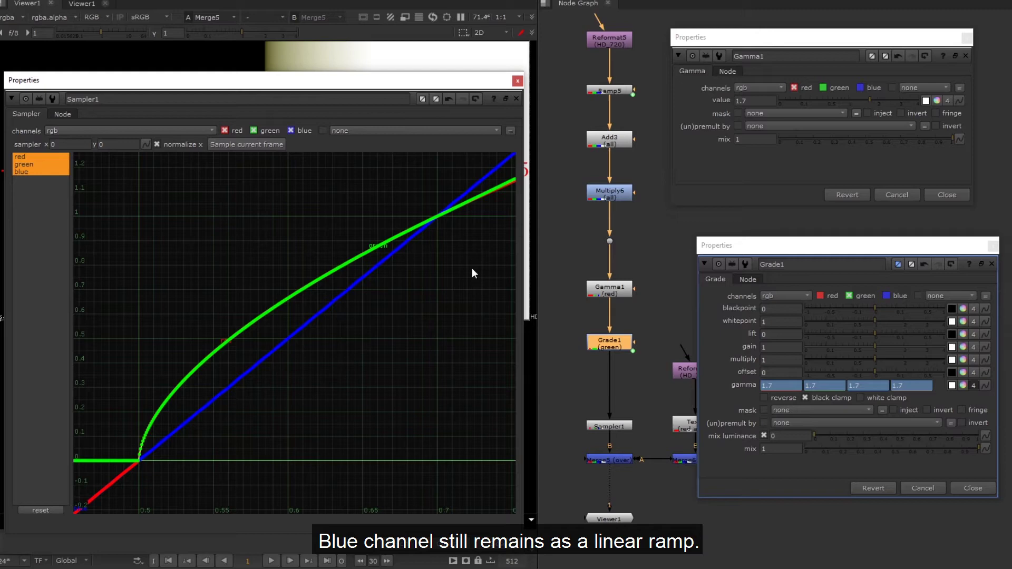
left_click(828, 397)
left_click(241, 144)
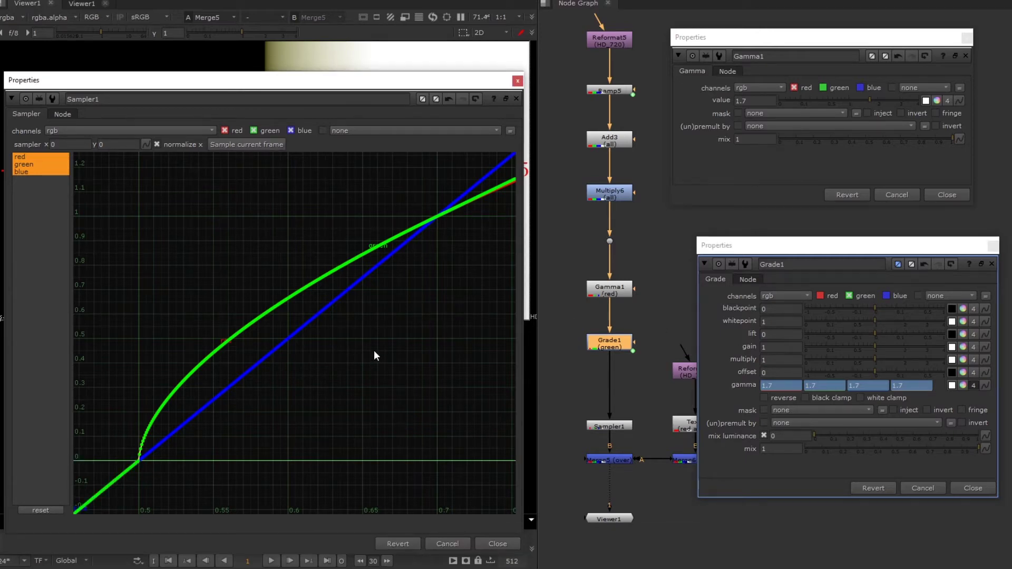
Step: Examine the red, green and blue curves below and above the value 1 in the Sampler1 graph
key("f")
left_click_drag(287, 258, 392, 344)
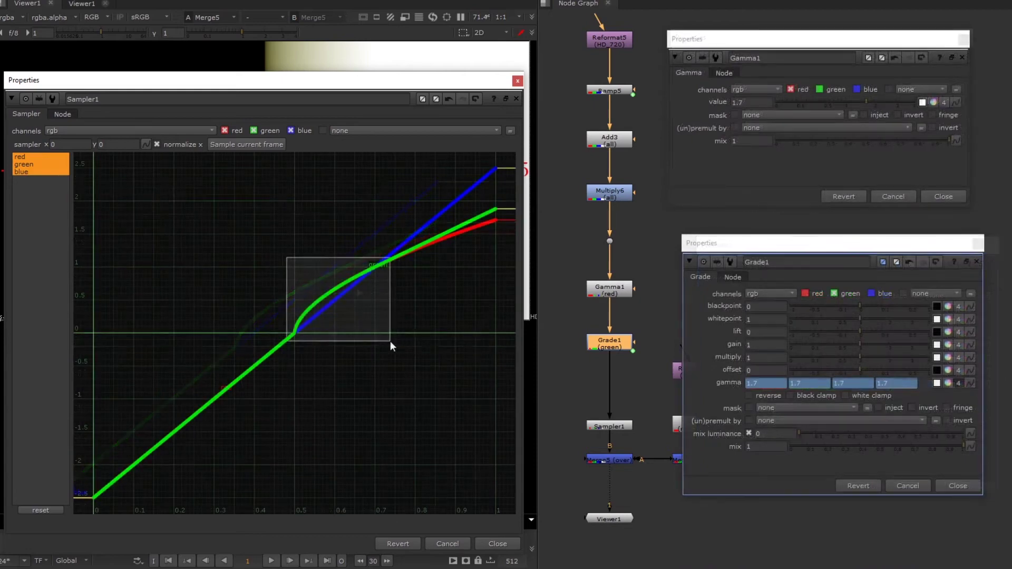
key("f")
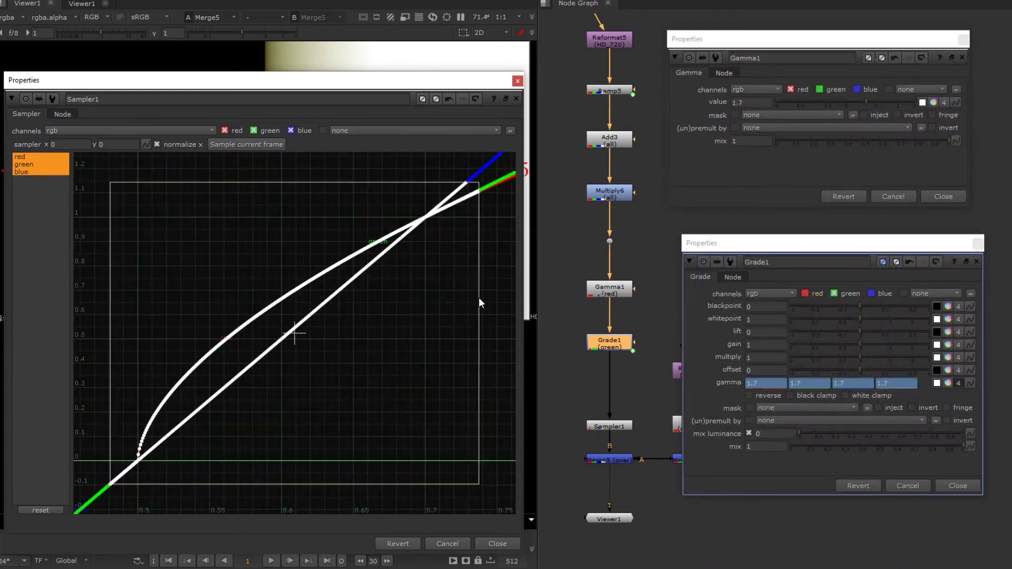
left_click_drag(417, 210, 433, 224)
middle_click_drag(425, 217, 389, 296, "alt")
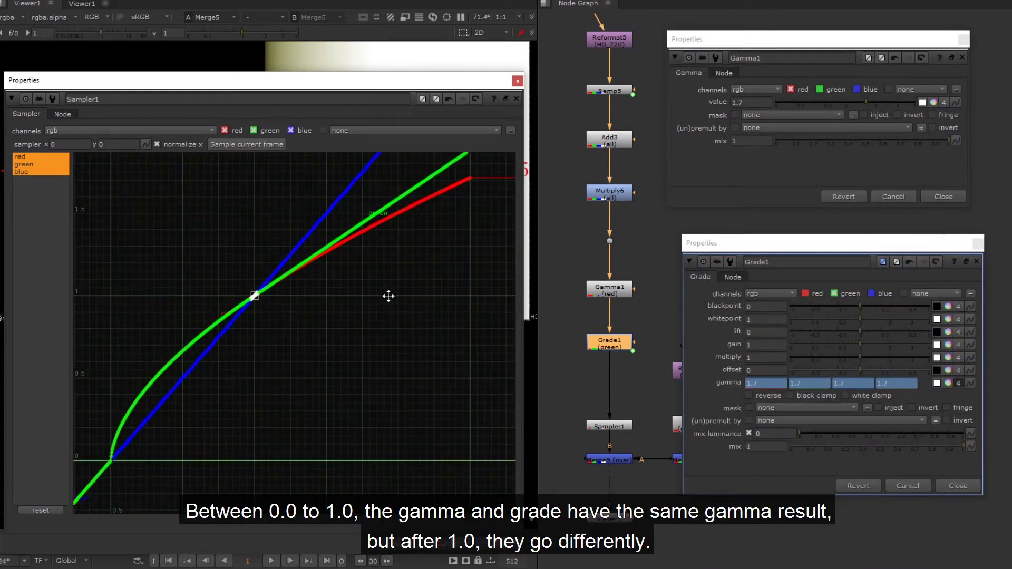
left_click_drag(388, 296, 405, 289, "alt")
Step: Compare the red and green curves individually over the full range of the Sampler1 graph
left_click(29, 164)
left_click(28, 157)
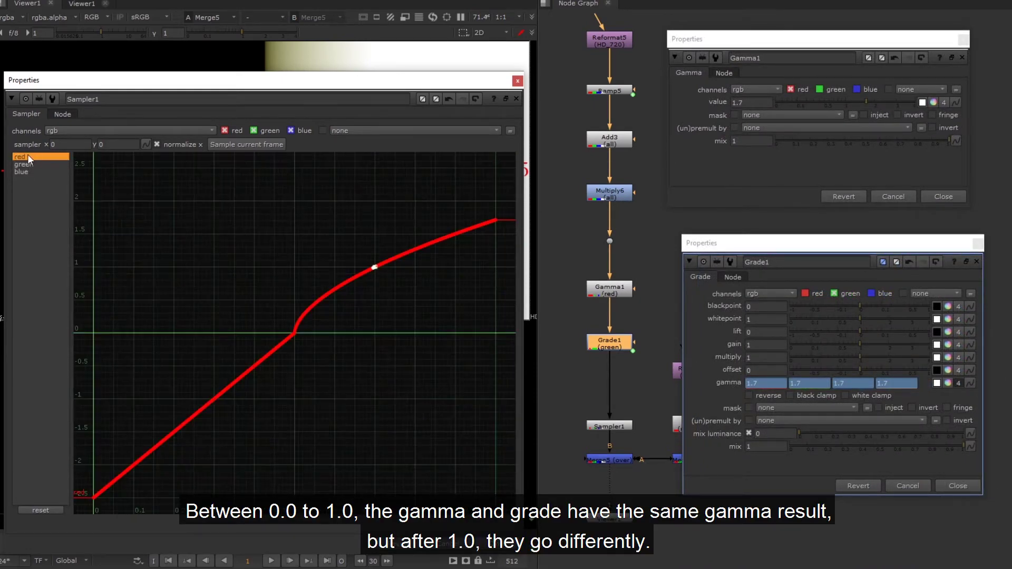
left_click(28, 164)
left_click(28, 157)
left_click(28, 161)
left_click(28, 157)
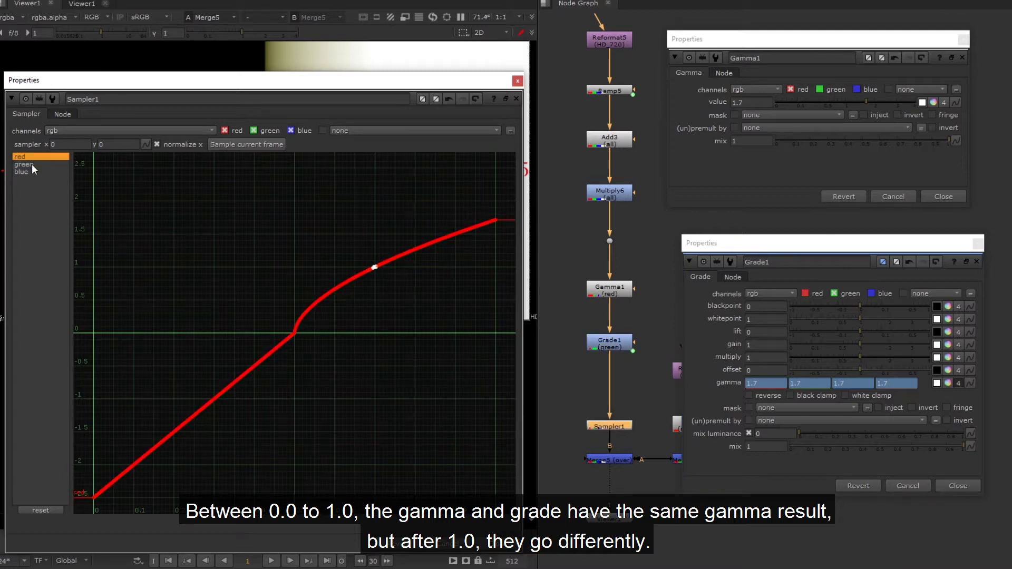
left_click(22, 171, "shift")
Step: Lower Gamma1's value to 0.28 and compare the three Sampler1 curves around and above the value 1
left_click_drag(855, 100, 819, 101)
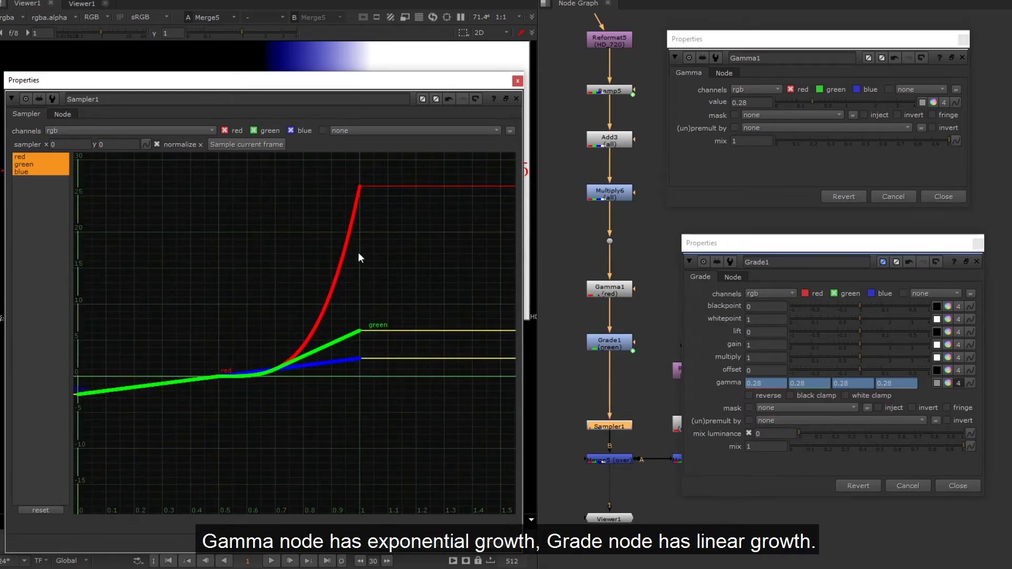
left_click_drag(194, 282, 387, 417)
key("f")
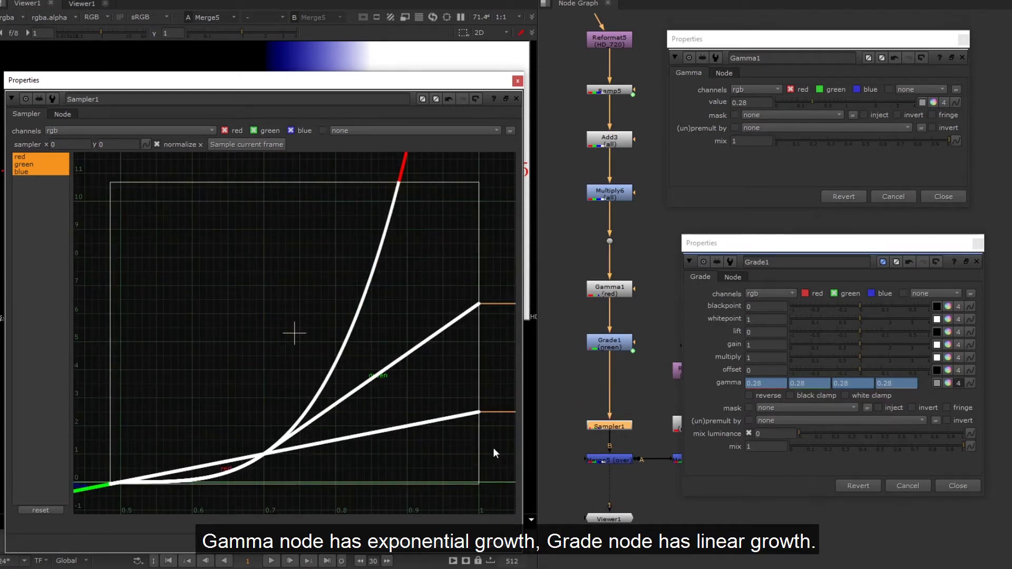
left_click(495, 452)
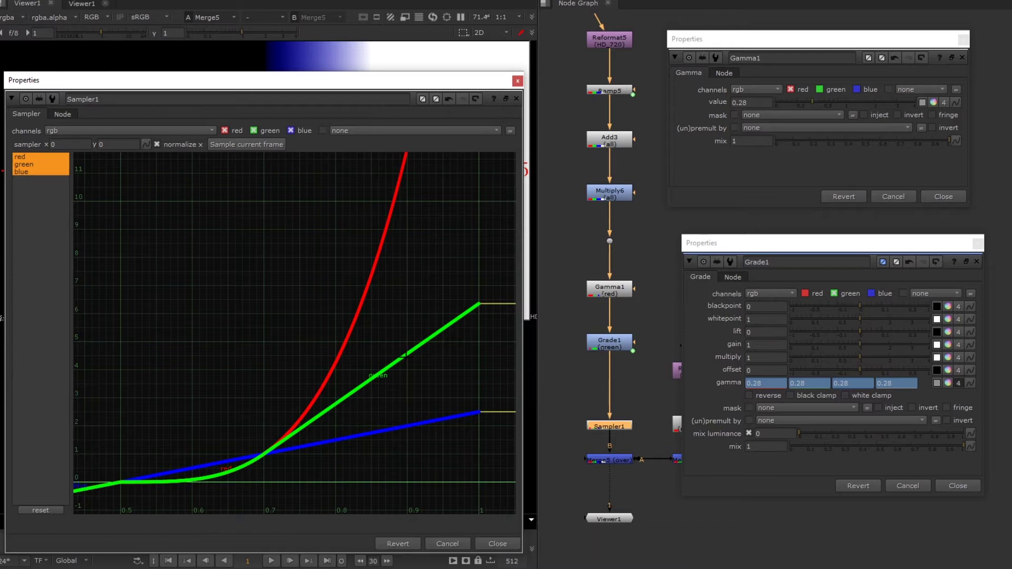
middle_click_drag(441, 326, 434, 316)
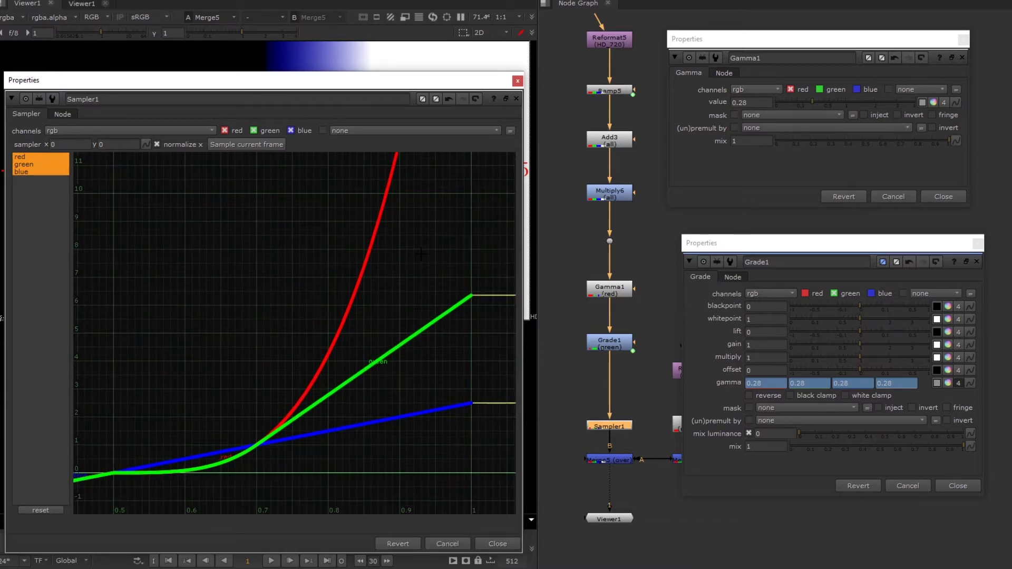
middle_click_drag(395, 370, 364, 349, "alt")
left_click_drag(193, 344, 314, 399)
key("f")
left_click(394, 388)
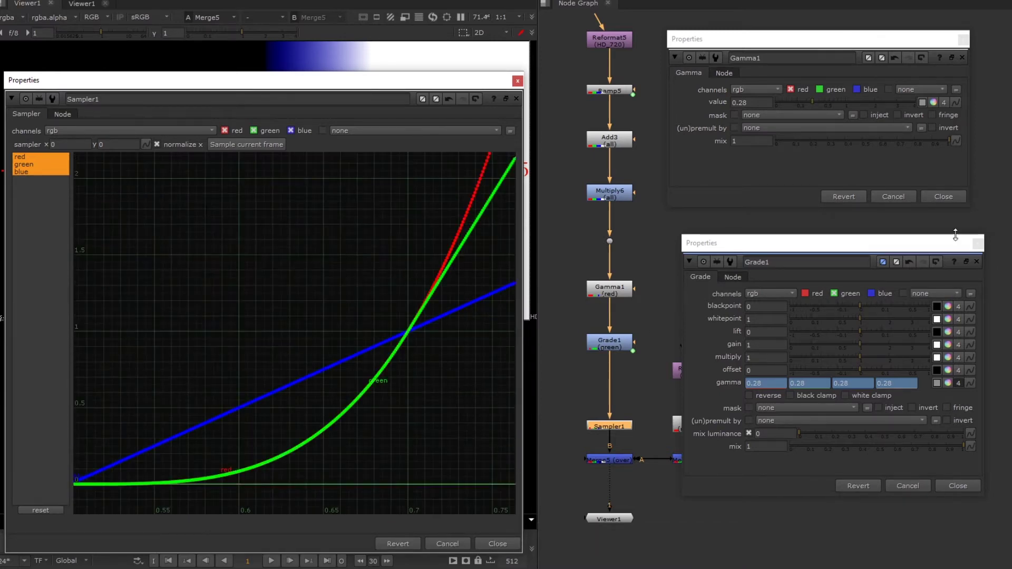
Step: Close the Grade1 and Gamma1 properties, then insert a ColorCorrect node between Grade1 and Sampler1, limited to the blue channel
left_click(977, 261)
left_click(944, 196)
key("c")
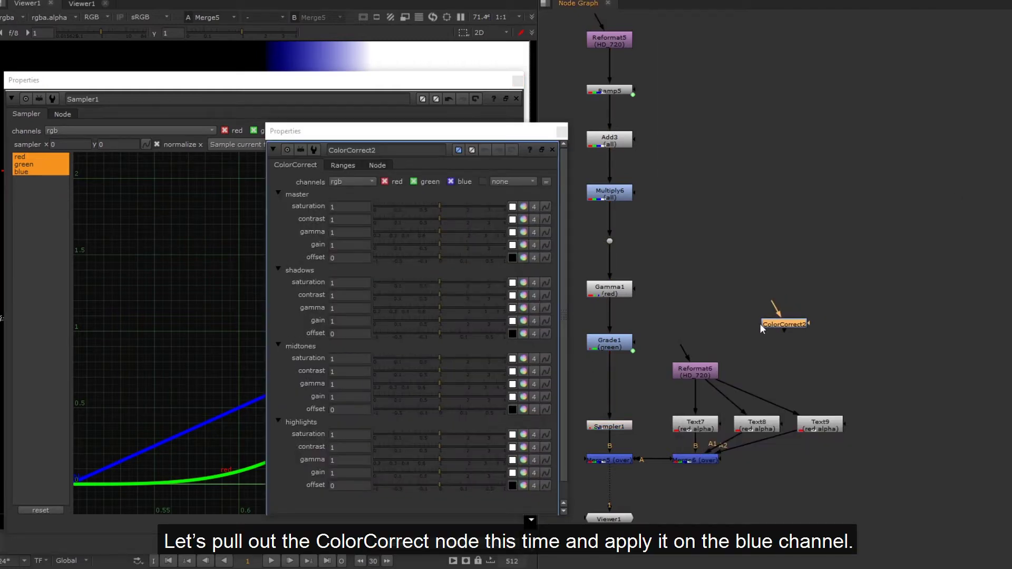
left_click_drag(763, 324, 588, 379)
left_click_drag(497, 125, 925, 40)
left_click(810, 92)
left_click(838, 92)
Step: Link ColorCorrect2's master gamma to Gamma1's value and close the Gamma1 properties
double_click(609, 289)
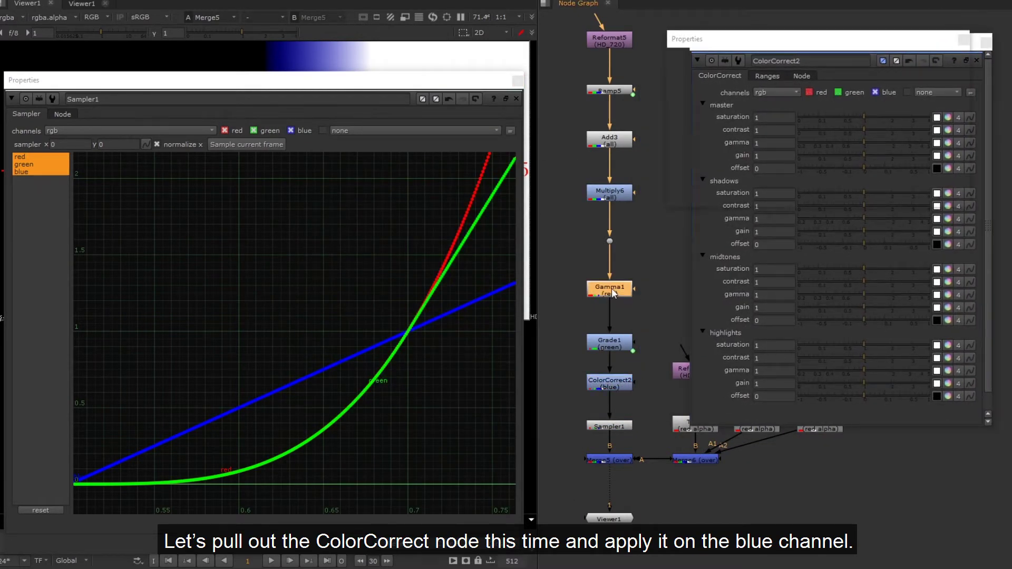
left_click_drag(823, 41, 611, 34)
left_click_drag(748, 97, 970, 143, "ctrl")
left_click(734, 192)
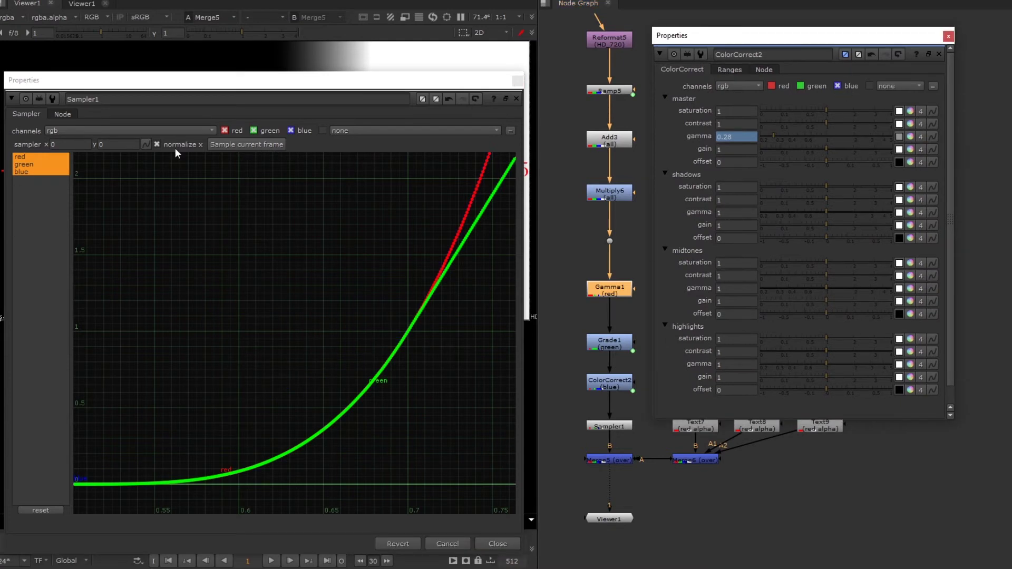
Step: Compare the red, green and blue curves one at a time over the full range of the Sampler1 graph
left_click(39, 171)
left_click(37, 157)
key("f")
left_click(31, 170)
left_click(31, 157)
left_click(31, 170)
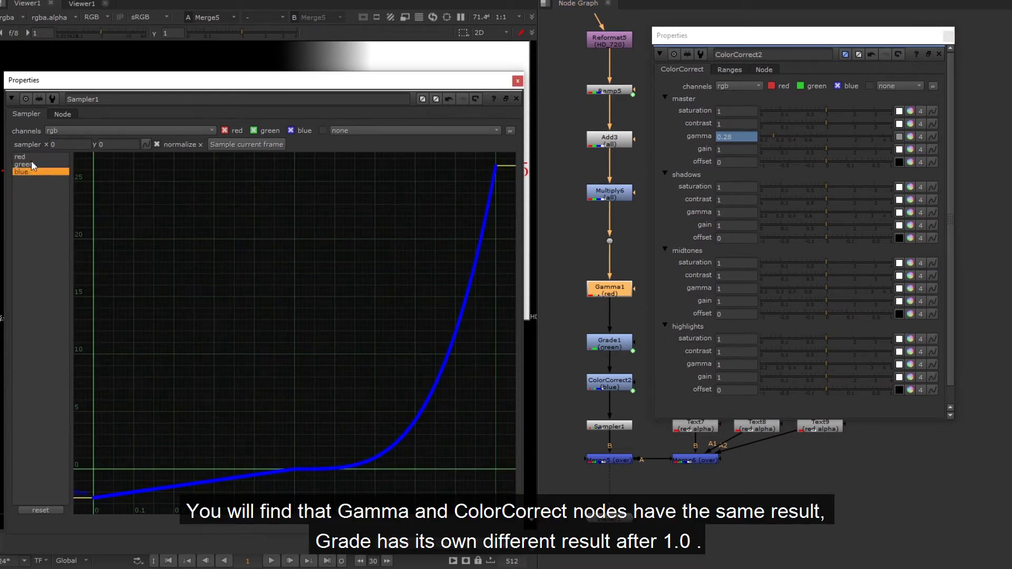
left_click(32, 157)
left_click(34, 172)
left_click(35, 157)
left_click(35, 172)
left_click(36, 157)
left_click(37, 164)
left_click(36, 156)
left_click_drag(36, 172, 35, 156)
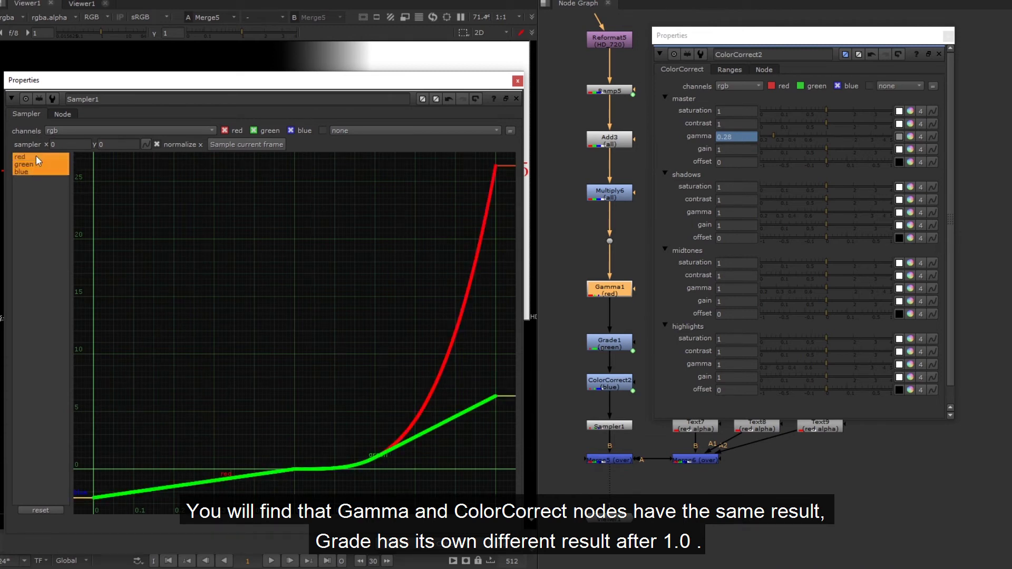
Step: Set Gamma1's value to 0.96, resample the current frame, and frame the upper part of the curves in Sampler1
double_click(622, 291)
left_click_drag(610, 95, 637, 96)
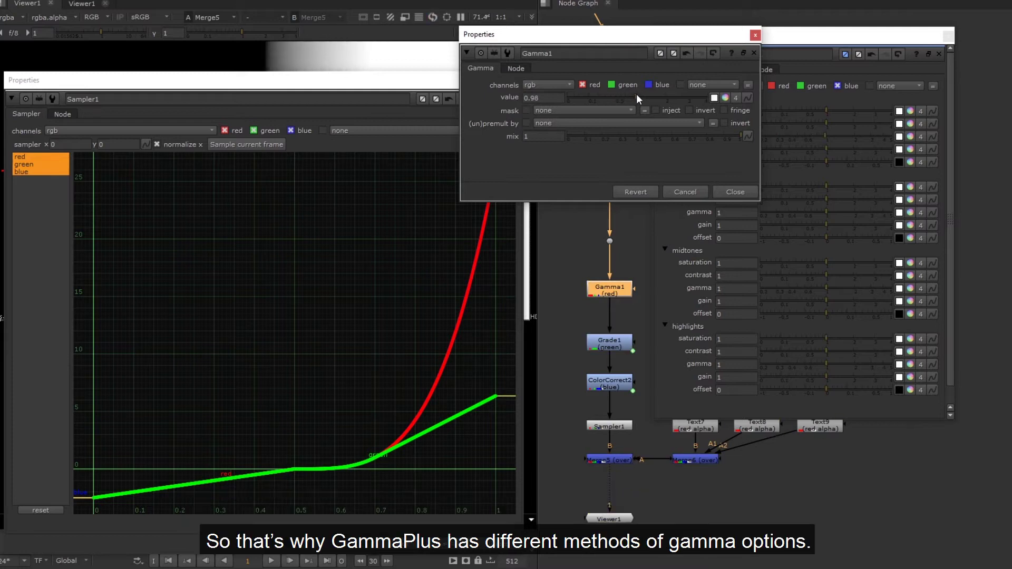
left_click(251, 145)
left_click_drag(259, 414, 493, 475)
key("f")
left_click(498, 384)
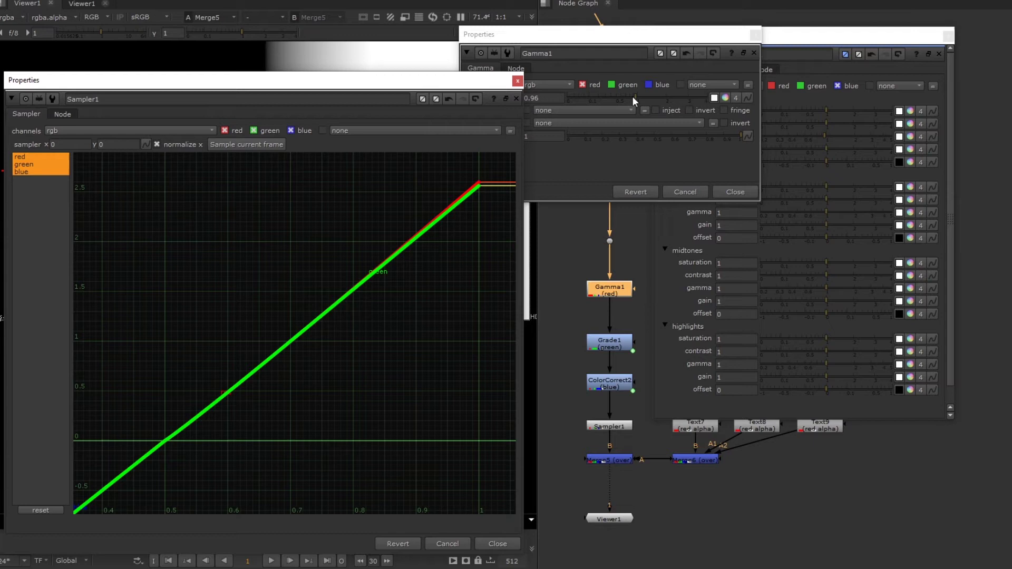
Step: Raise Gamma1's value to 2.8 and on to 3.5, resampling the current frame in Sampler1 after each change
left_click_drag(633, 99, 685, 96)
left_click(381, 278)
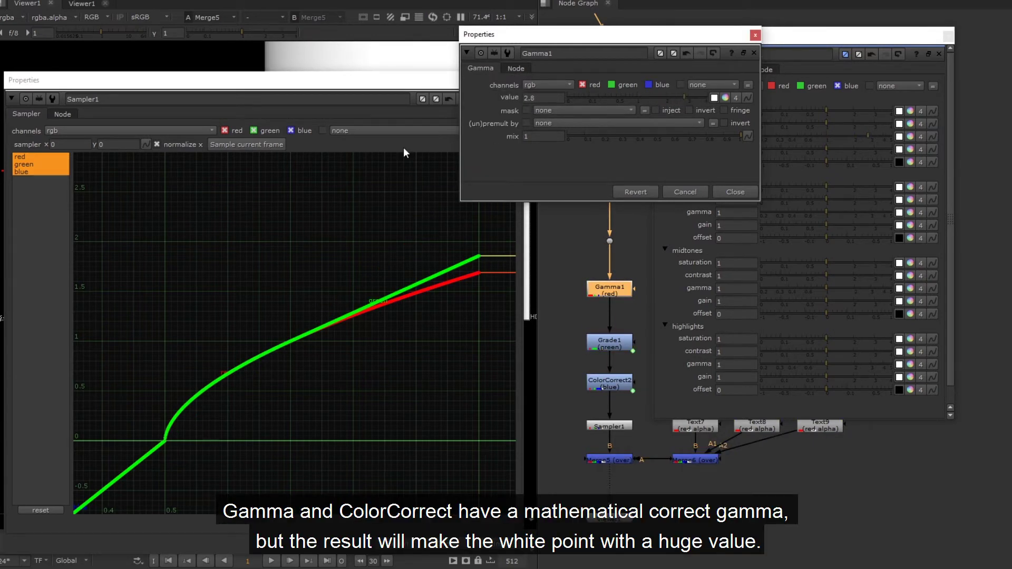
left_click(256, 142)
left_click_drag(315, 317, 264, 359)
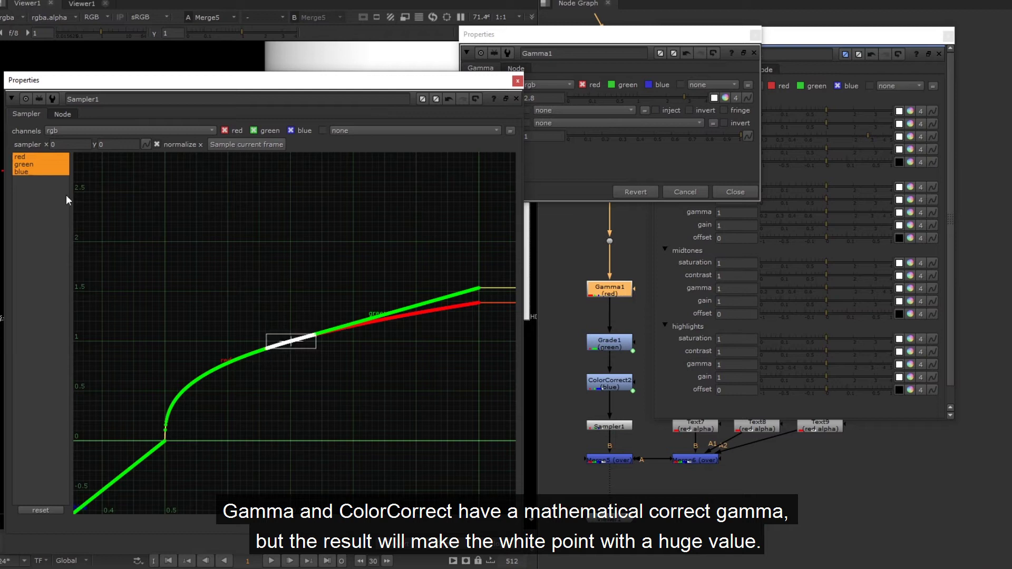
left_click(695, 97)
left_click(280, 141)
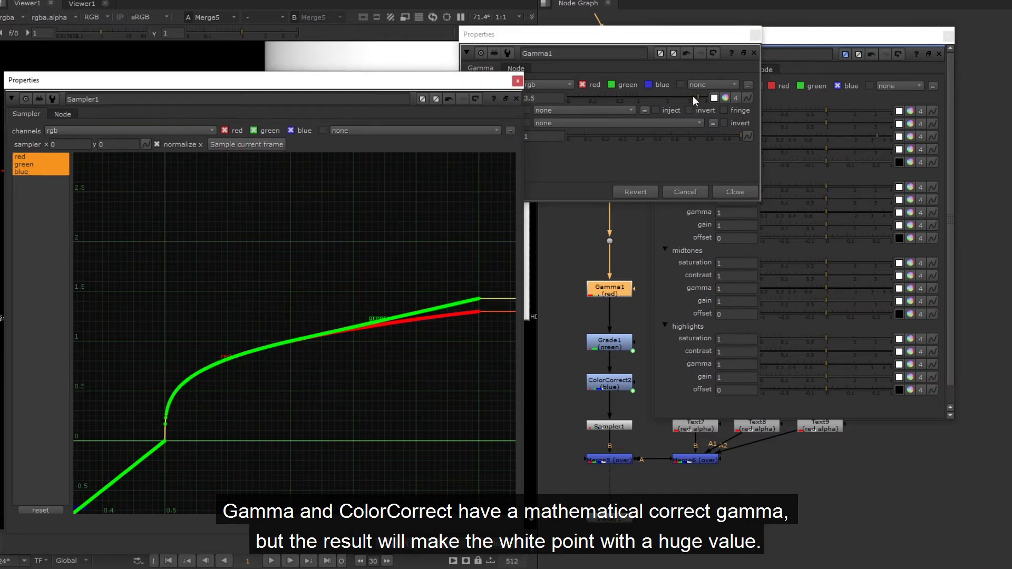
Step: Lower Gamma1's value to 0.15, resample the current frame, and fit all the curves in the Sampler1 graph
left_click_drag(693, 96, 594, 96)
left_click(260, 145)
left_click(261, 145)
key("f")
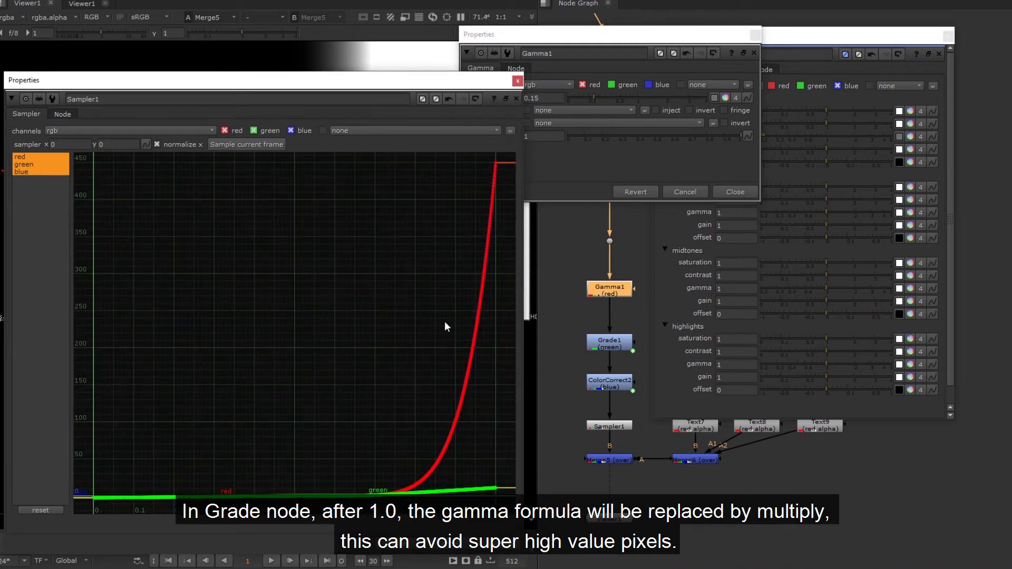
Step: Examine the curves at the high end and compare the red, green and blue channels individually, then close the Gamma1 properties
middle_click_drag(401, 322, 340, 285)
left_click_drag(451, 427, 362, 460)
middle_click_drag(447, 158, 421, 211)
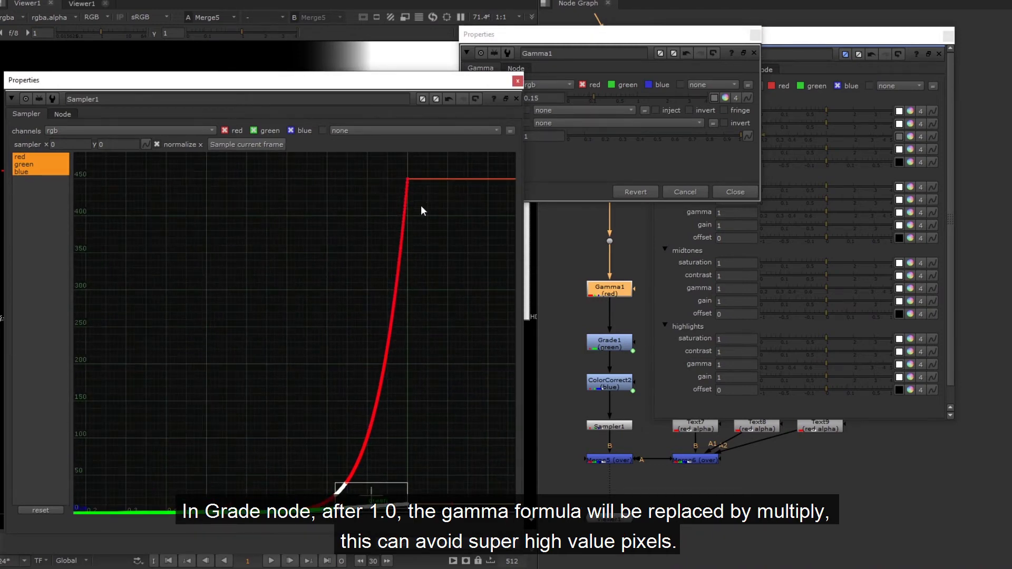
left_click(21, 171)
left_click(20, 157)
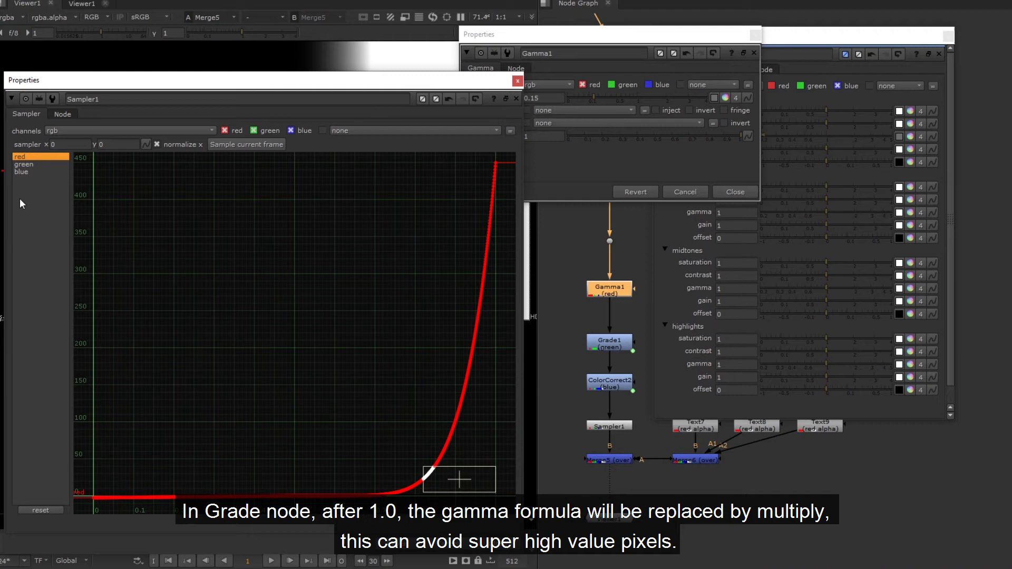
left_click(29, 173)
left_click(33, 157)
left_click(35, 166)
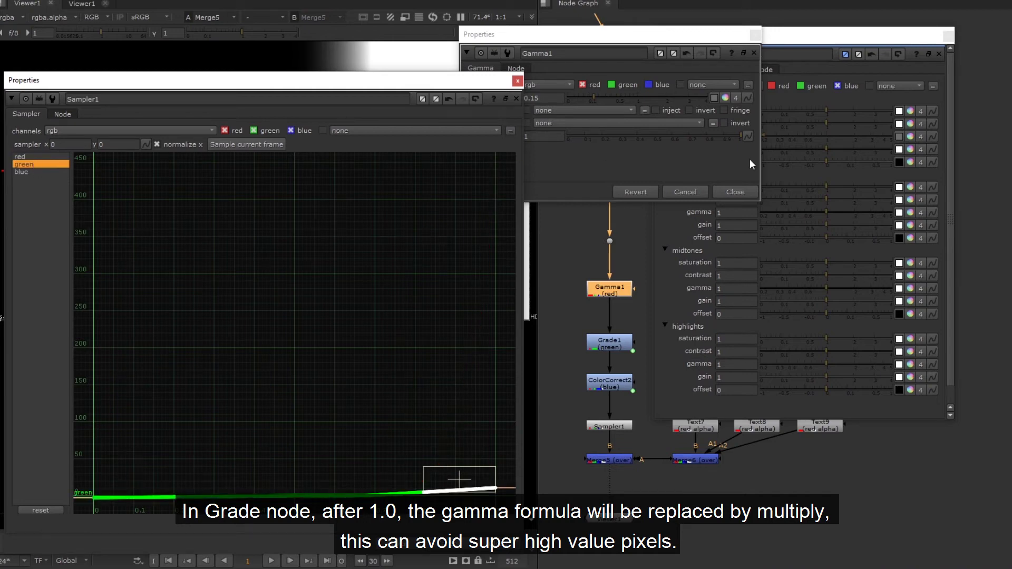
left_click(734, 192)
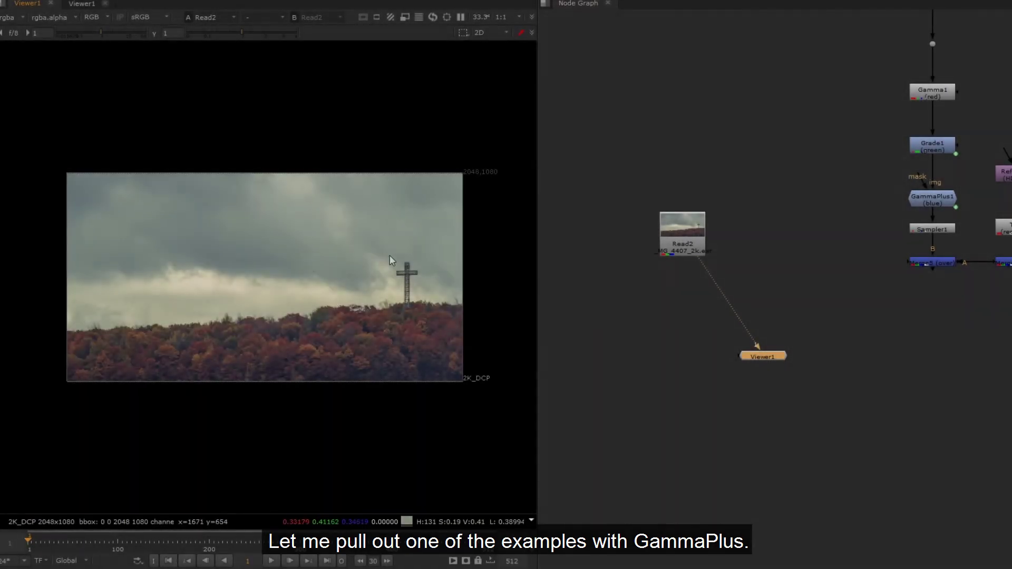
Step: Add a GammaPlus node after the Read2 landscape image
scroll(396, 270, "up", 1)
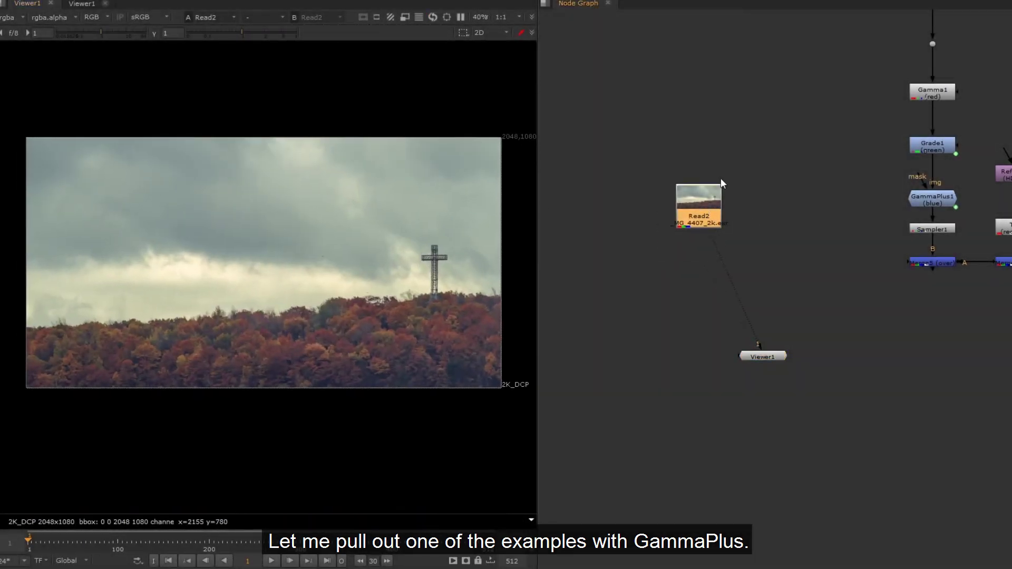
key("Tab")
type("gamma")
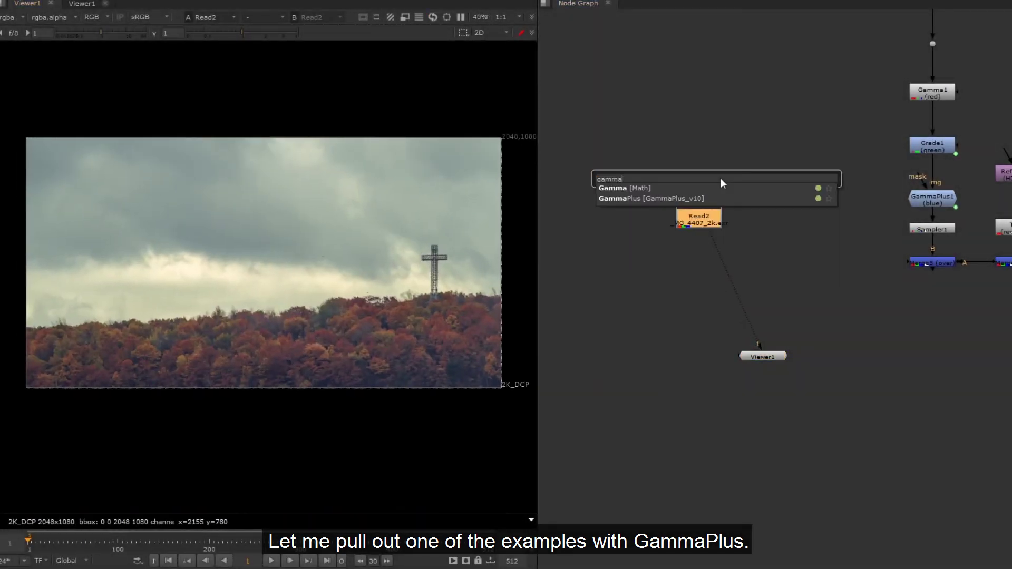
key("Down")
key("Return")
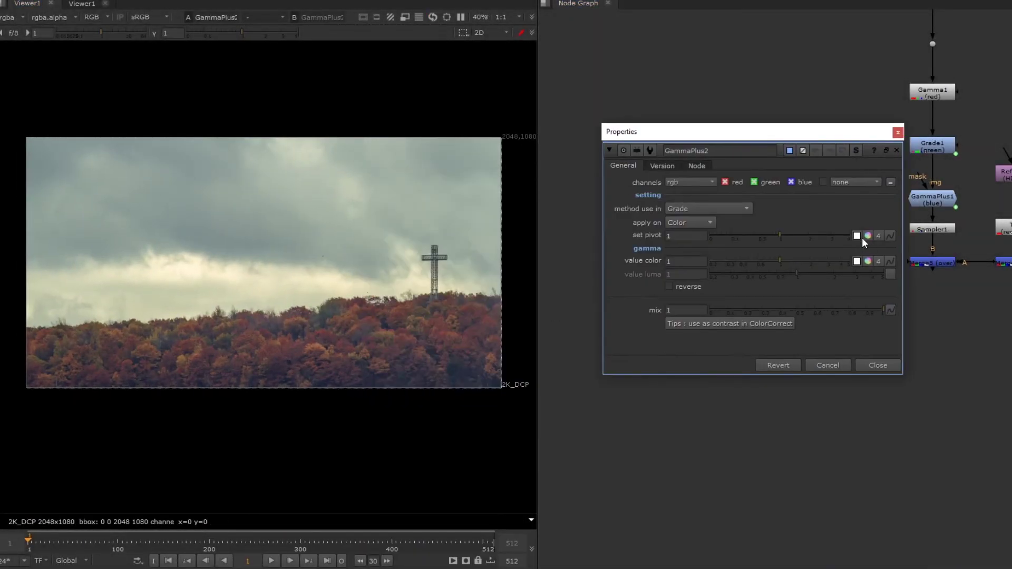
Step: Set GammaPlus2's method to ColorCorrect/Gamma and sample its pivot from a red tree on the ridge (0.23291, 0.094971, 0.054443)
left_click(858, 237)
scroll(357, 326, "up", 3)
left_click(706, 210)
left_click(706, 220)
scroll(358, 290, "up", 4)
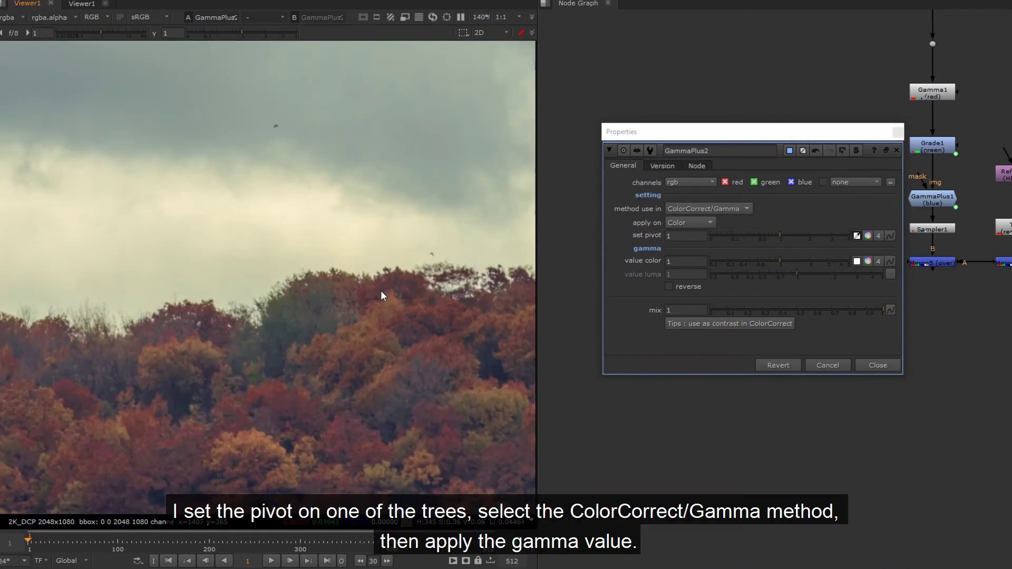
left_click(392, 303, "ctrl")
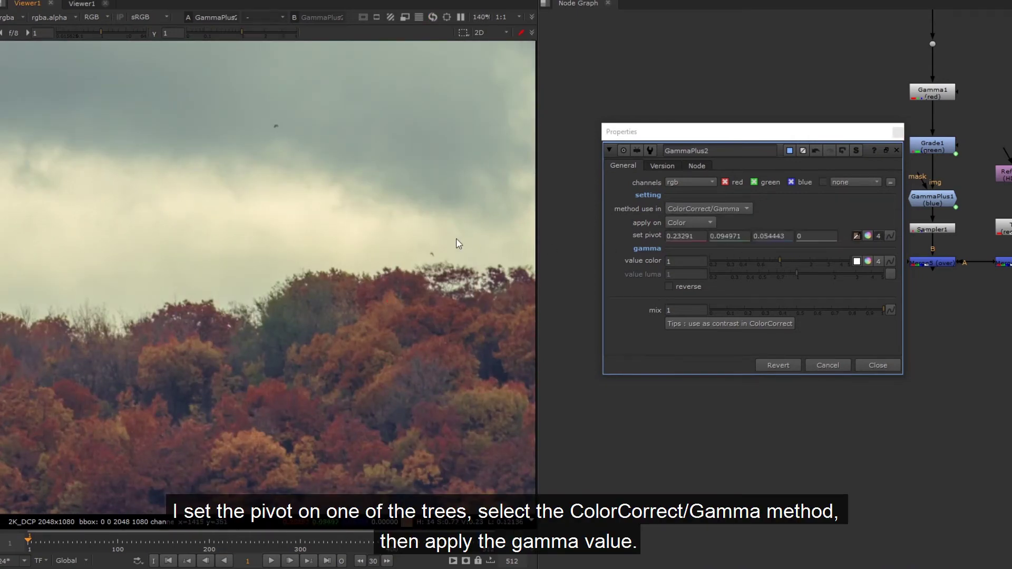
scroll(401, 266, "down", 5)
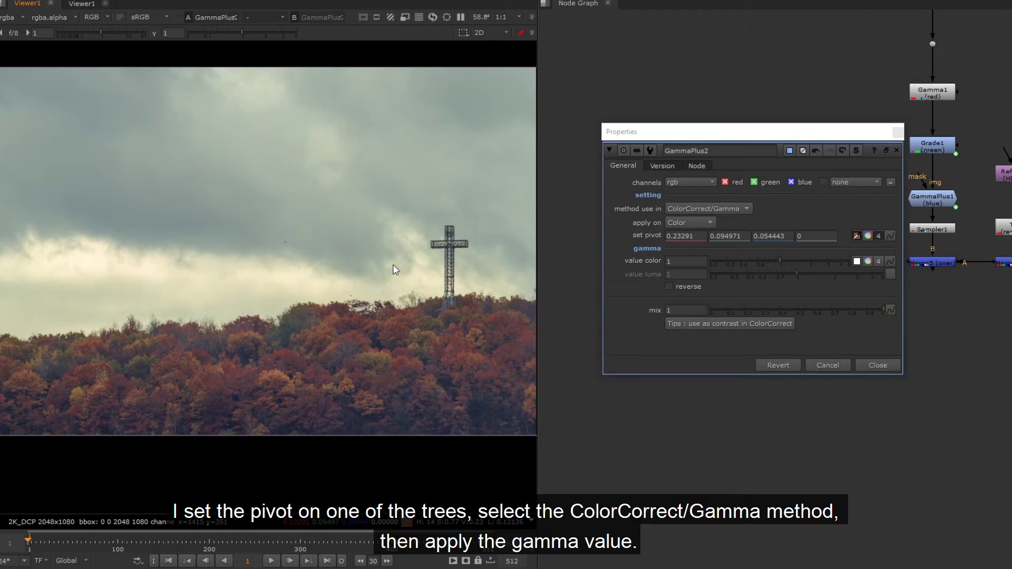
Step: Lower GammaPlus2's color gamma to 0.71 on the landscape and switch its method to Grade
scroll(396, 270, "down", 1)
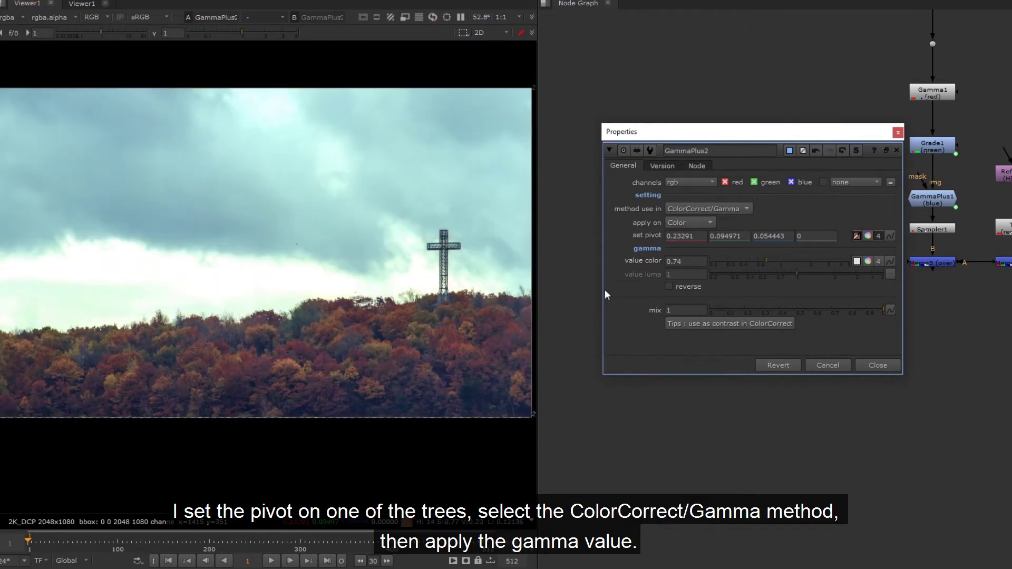
mouse_move(775, 260)
left_mouse_down()
mouse_move(754, 259)
mouse_move(775, 260)
mouse_move(765, 261)
left_mouse_up()
scroll(357, 311, "up", 5)
scroll(364, 296, "down", 6)
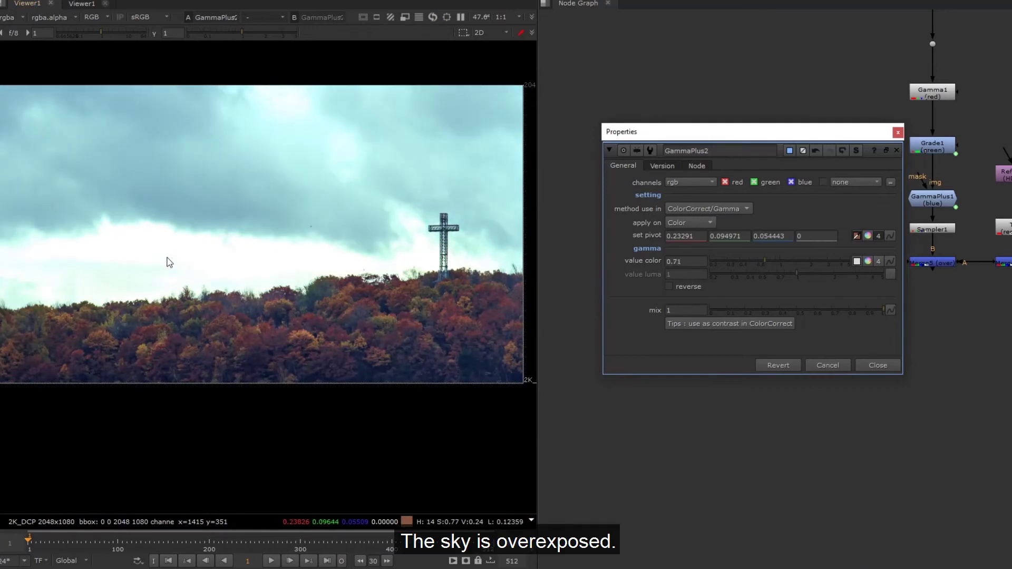
left_click(723, 209)
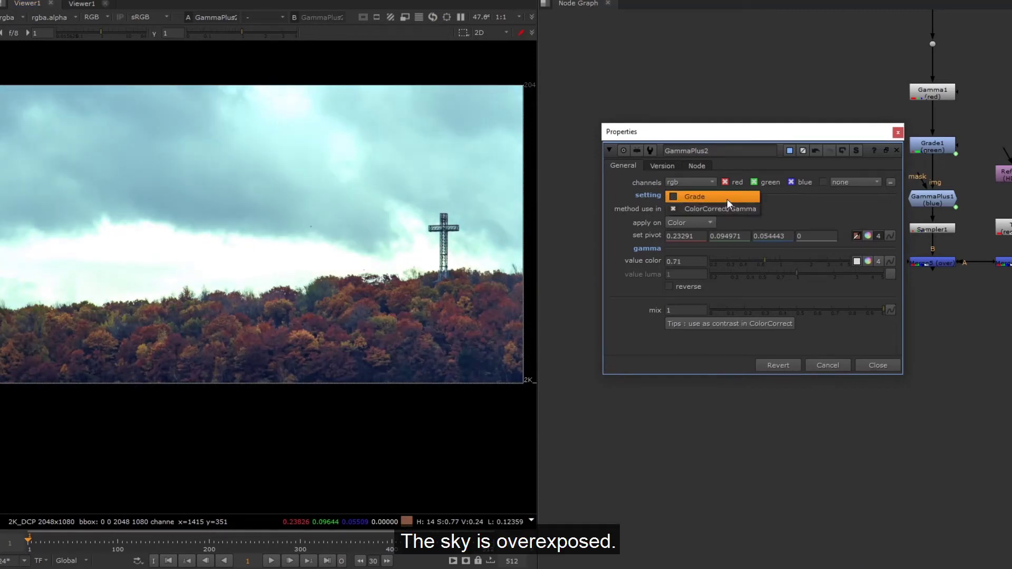
left_click(727, 197)
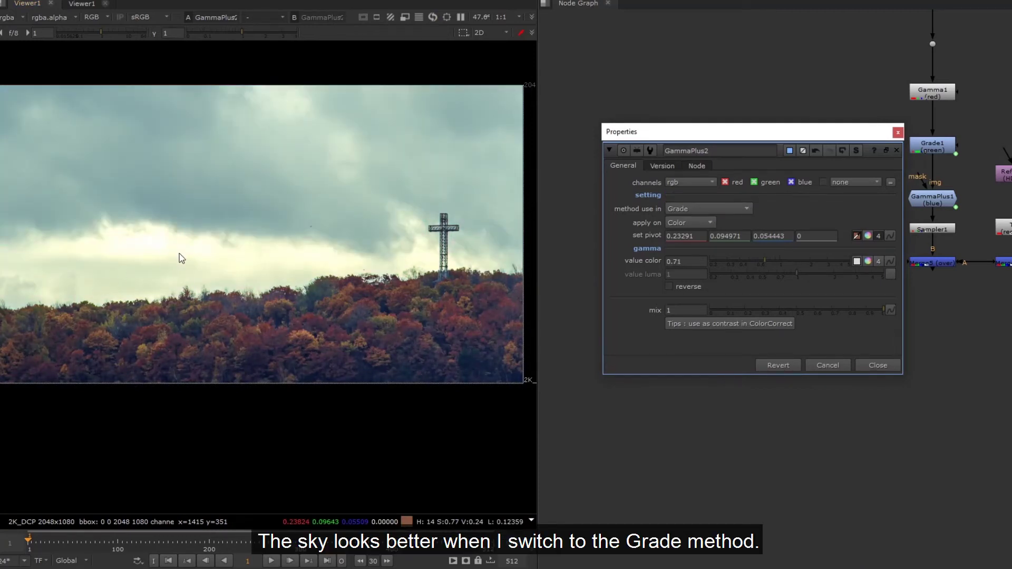
Step: Bring the GammaPlus2 node into view and compare the landscape with the node disabled and enabled
left_click_drag(817, 133, 899, 72)
middle_click_drag(621, 225, 549, 214)
key("d")
key("d")
key("d")
key("d")
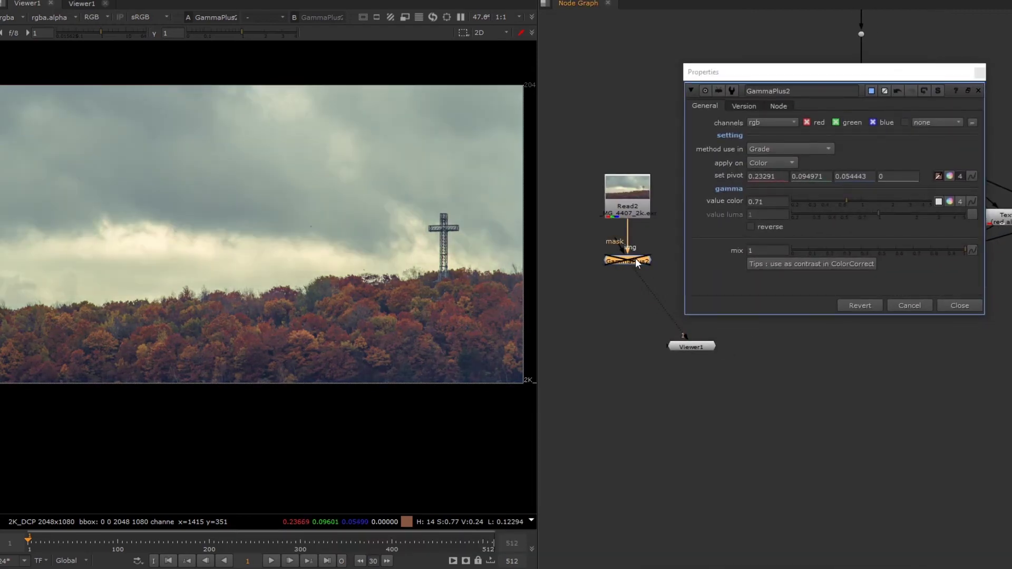
Step: Sample GammaPlus2's pivot from the bright sky above the ridge (0.8649, 0.802007, 0.578557) and compare with the node disabled
left_click_drag(135, 221, 202, 257, "ctrl+shift")
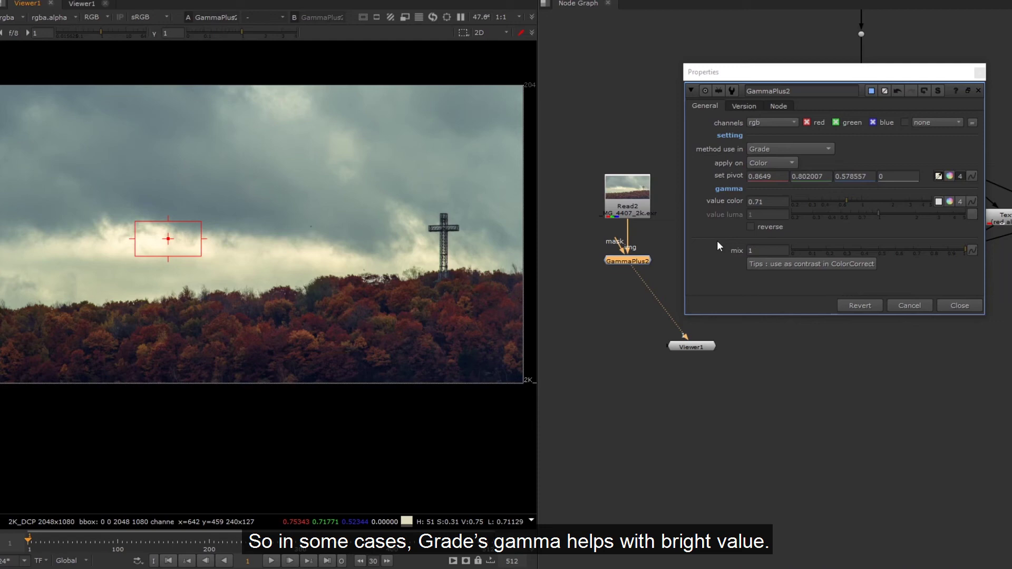
key("d")
key("d")
Step: Try different color gamma values, including 0.8, with GammaPlus2's pivot sampled from the dark trees and from a wide area along the horizon
mouse_move(846, 201)
left_mouse_down()
mouse_move(865, 199)
mouse_move(843, 199)
mouse_move(851, 201)
left_mouse_up()
left_click(346, 282, "ctrl")
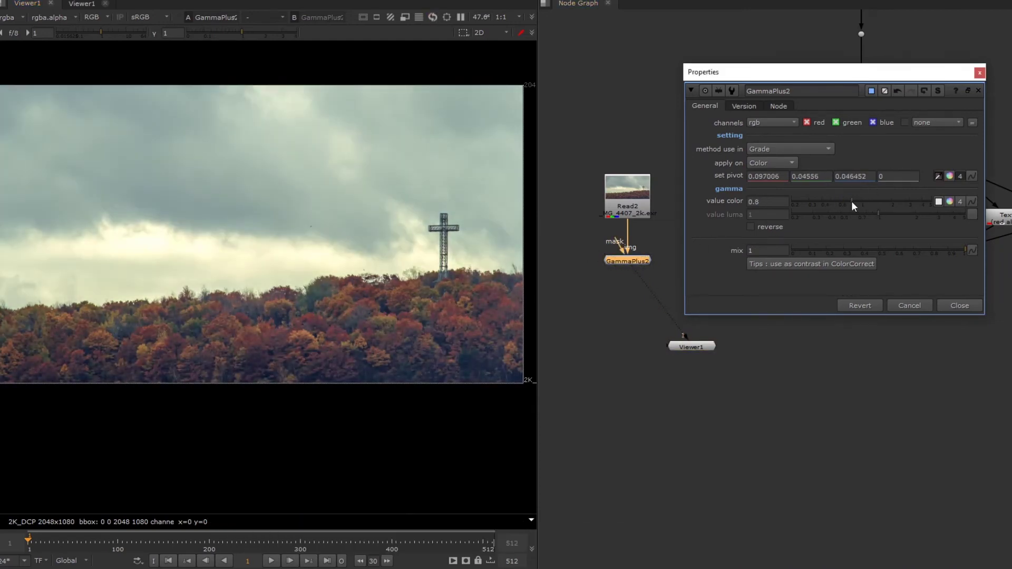
left_click_drag(104, 216, 399, 301, "ctrl+shift")
left_click_drag(851, 201, 845, 201)
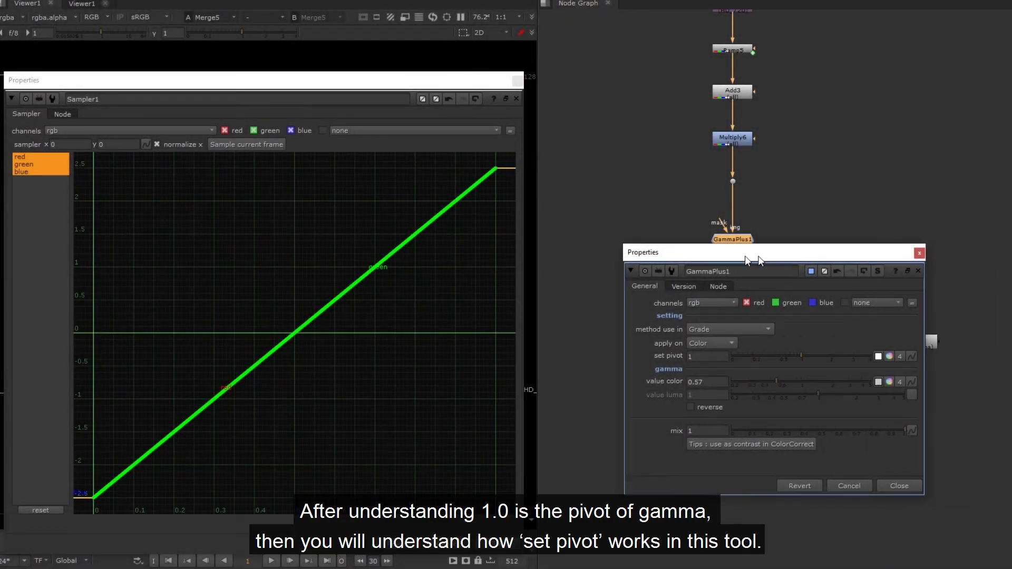
Step: Set GammaPlus1's pivot to 0.3 on the ramp, keeping the Grade method
scroll(385, 259, "up", 3)
left_click(498, 299)
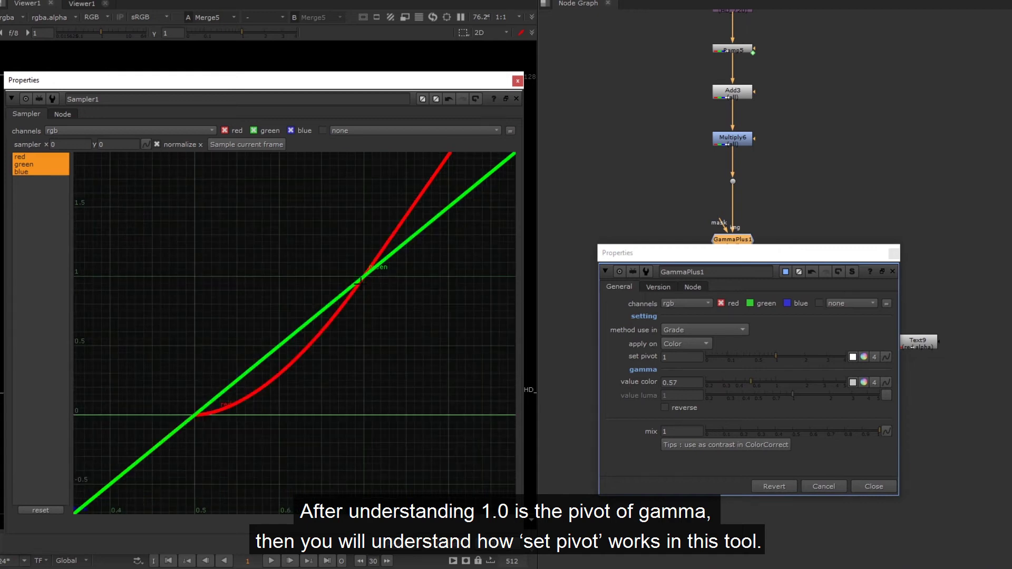
left_click(682, 359)
double_click(682, 358)
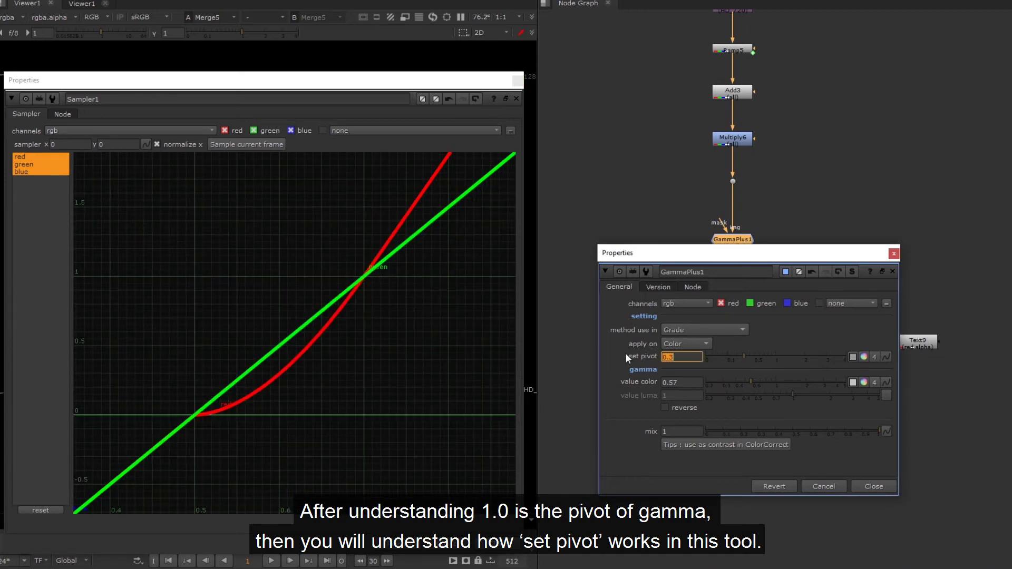
type("0.3")
key("Return")
Step: Frame the curves in the Sampler1 graph and examine where the red curve crosses the green one
key("f")
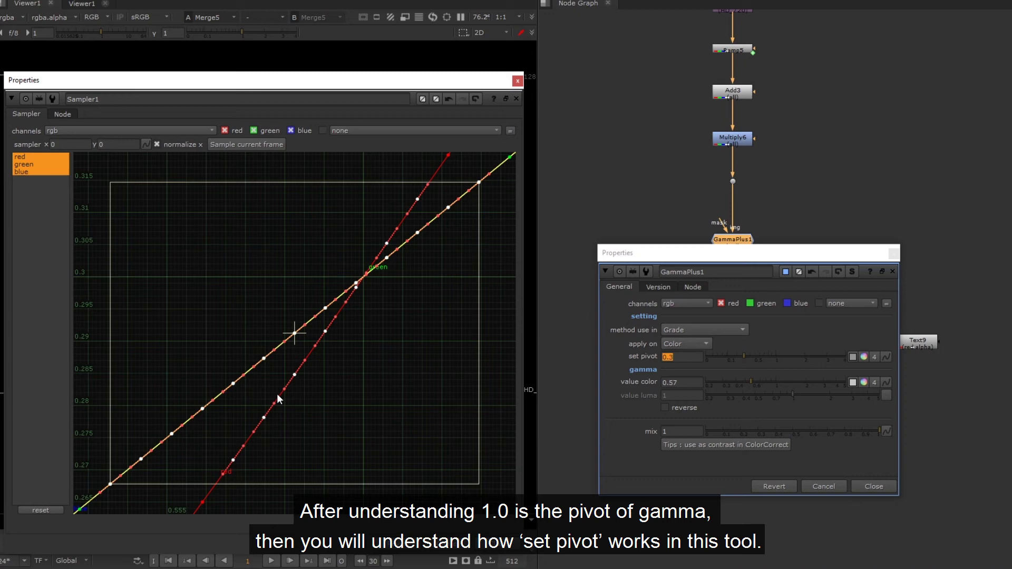
middle_click_drag(439, 285, 316, 417, "alt")
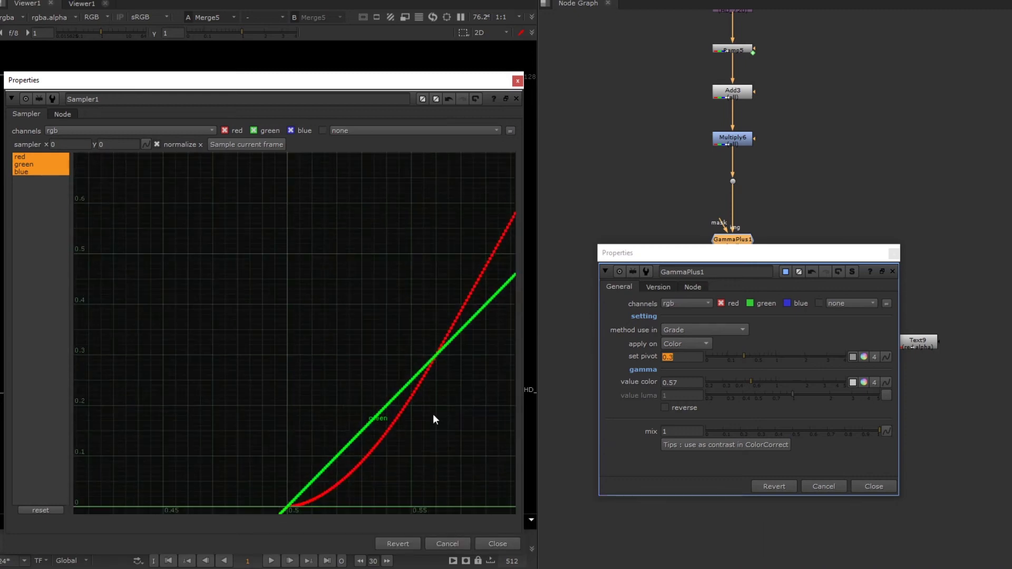
left_click_drag(475, 401, 370, 381, "alt")
middle_click_drag(371, 382, 346, 343, "alt")
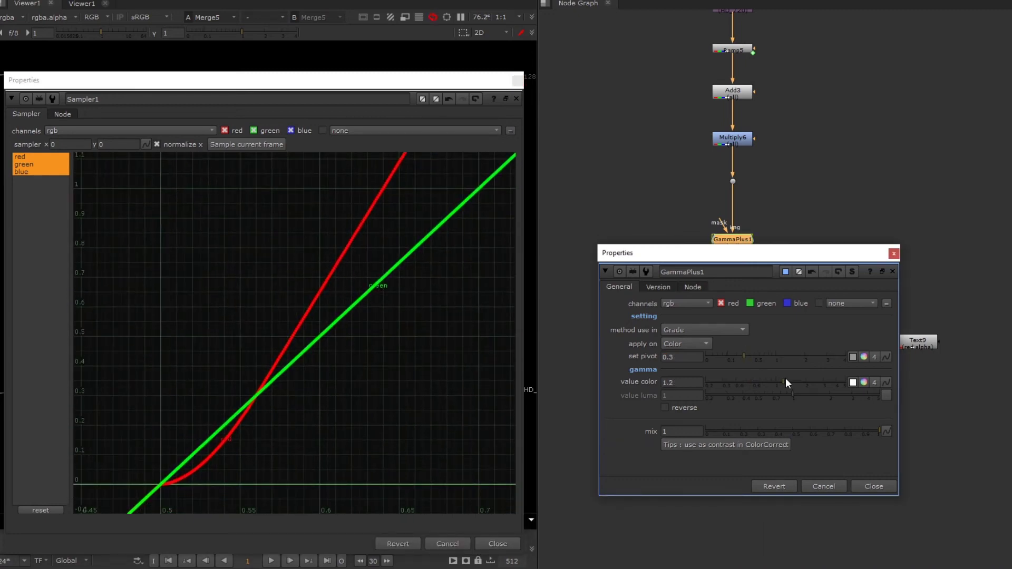
Step: Try GammaPlus1's color gamma at 1.2 and at lower values, resampling the current frame in Sampler1
left_click(787, 380)
left_click_drag(789, 381, 733, 381)
left_click(252, 141)
left_click(249, 142)
left_click(751, 381)
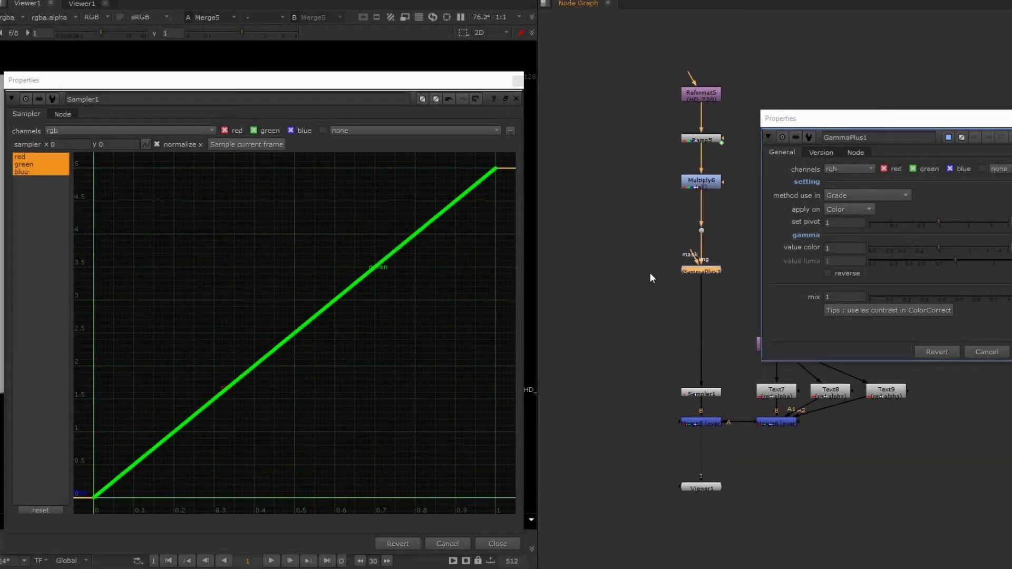
Step: Create the hidden CCorrect node by running the CCorrect command, inspect its midtone bias, and close its properties
left_click(634, 302)
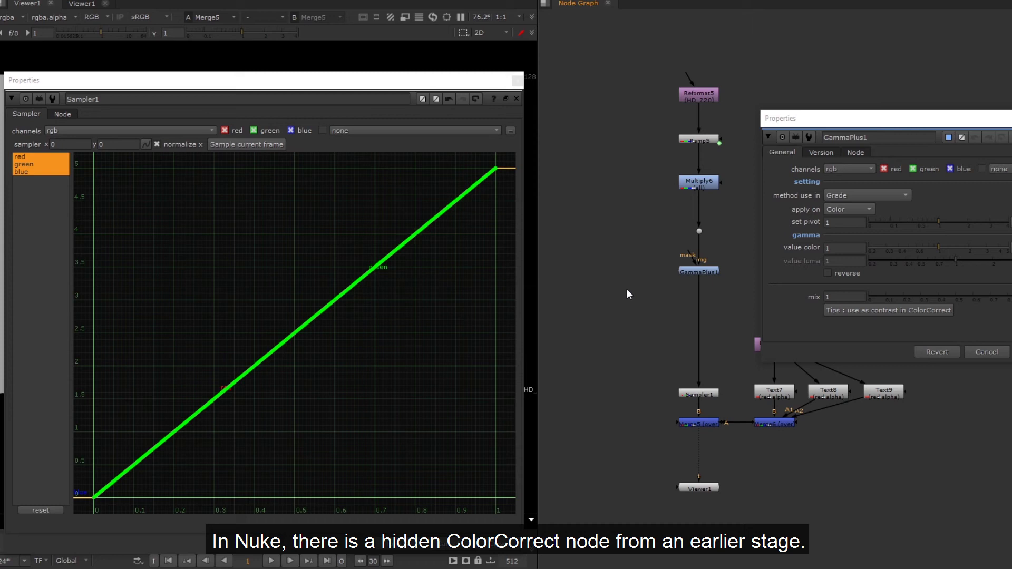
key("x")
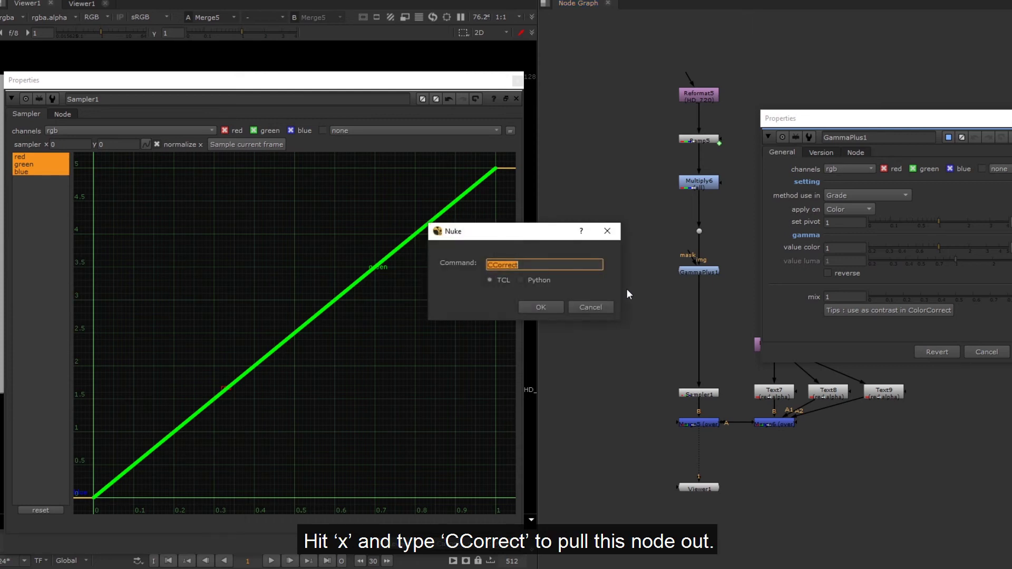
key("Return")
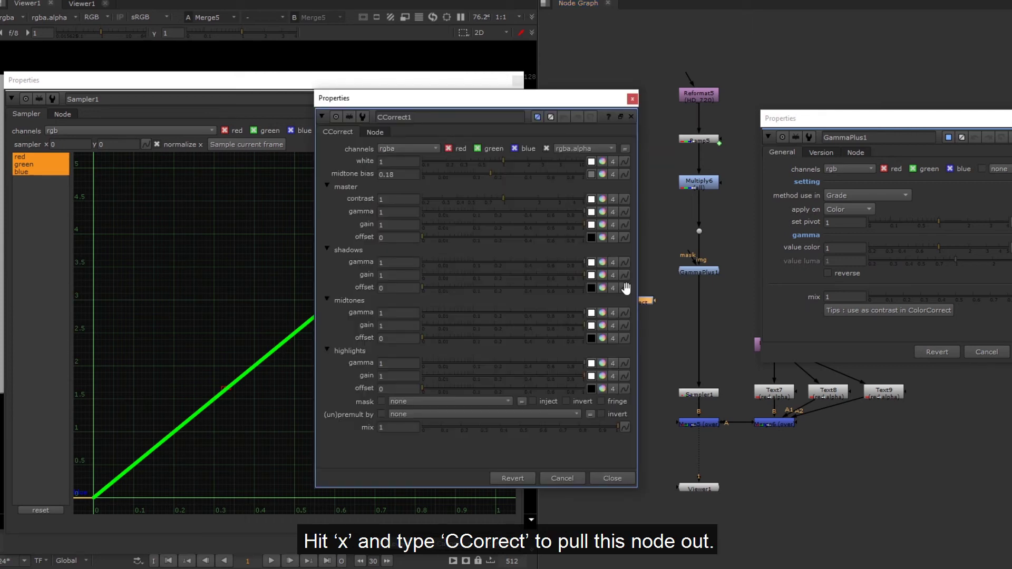
left_click_drag(387, 171, 357, 176)
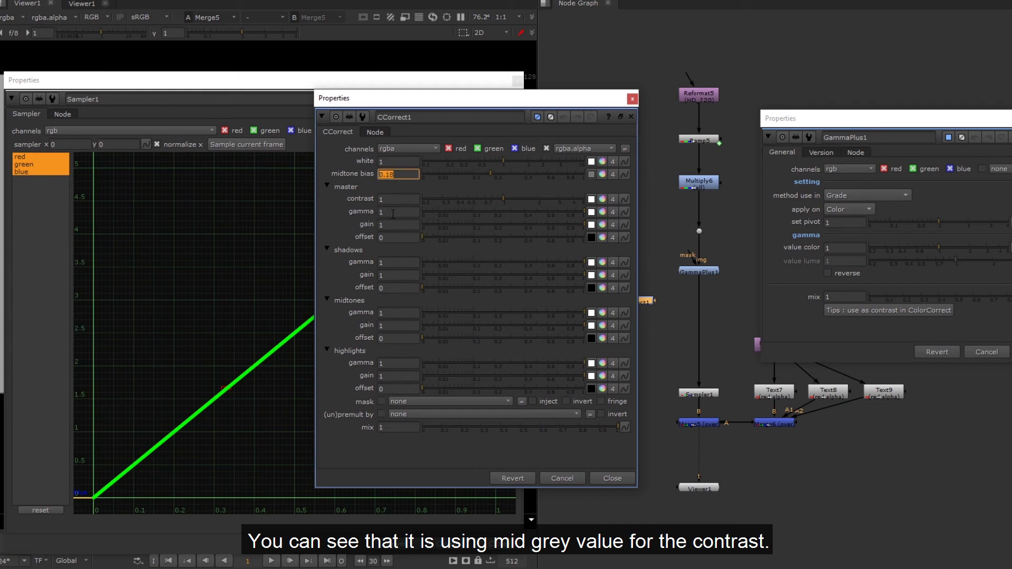
left_click(623, 477)
Step: Set GammaPlus1's pivot to 0.18, enable reverse, and change its method to ColorCorrect/Gamma
middle_click_drag(737, 265, 706, 266)
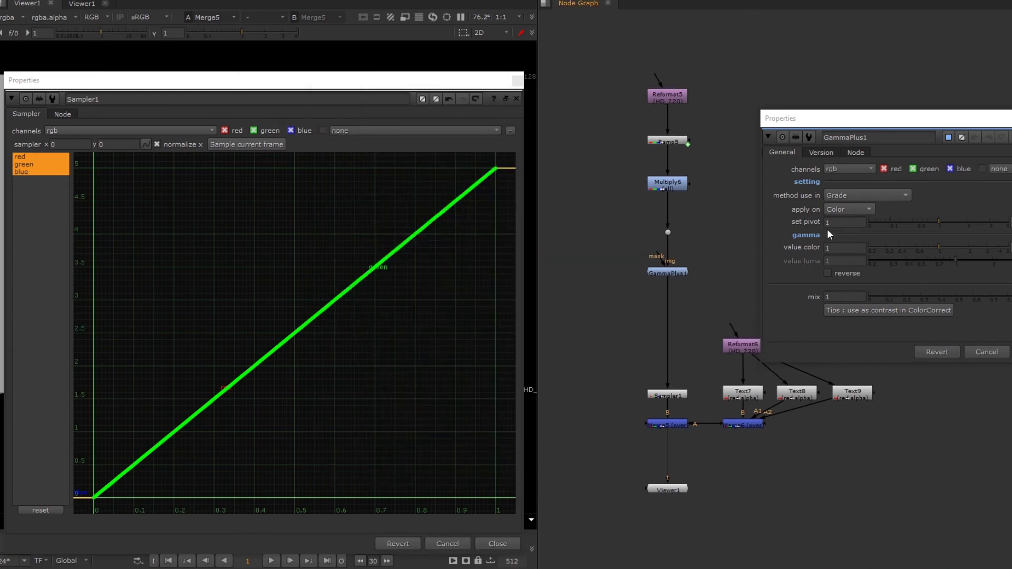
left_click_drag(831, 223, 746, 201)
type("0.18")
key("Return")
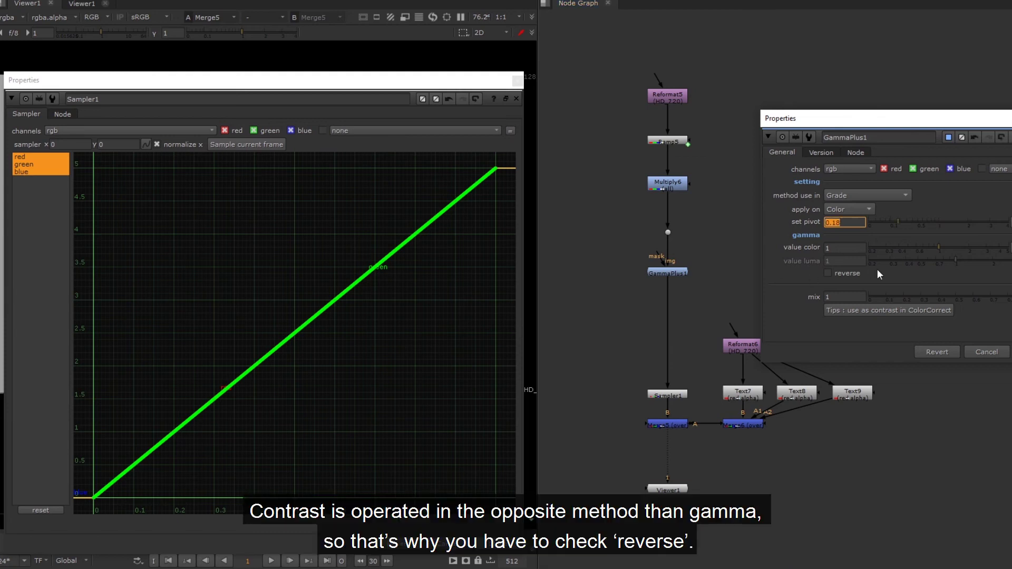
left_click(846, 273)
left_click(849, 195)
left_click(856, 209)
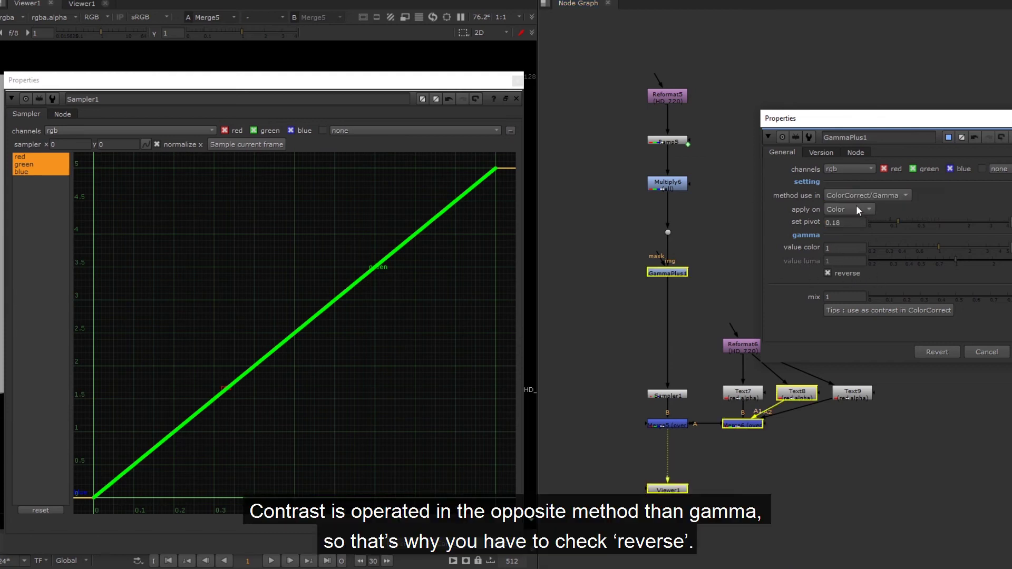
Step: Set GammaPlus1's color gamma to 0.59, limit the node to the red channel, and resample the current frame
left_click_drag(935, 245, 915, 246)
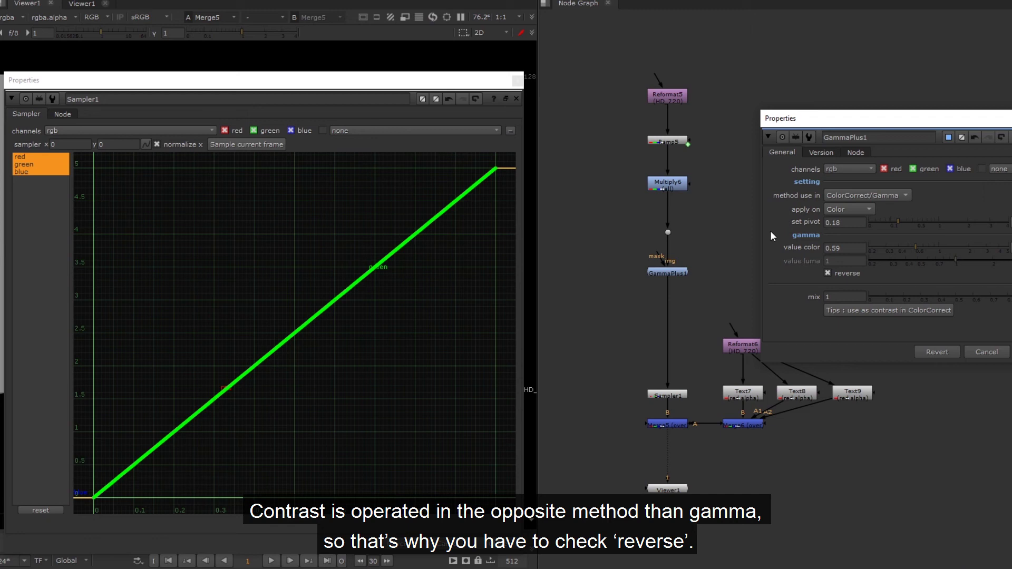
left_click(274, 144)
left_click(913, 169)
left_click(950, 169)
left_click(229, 144)
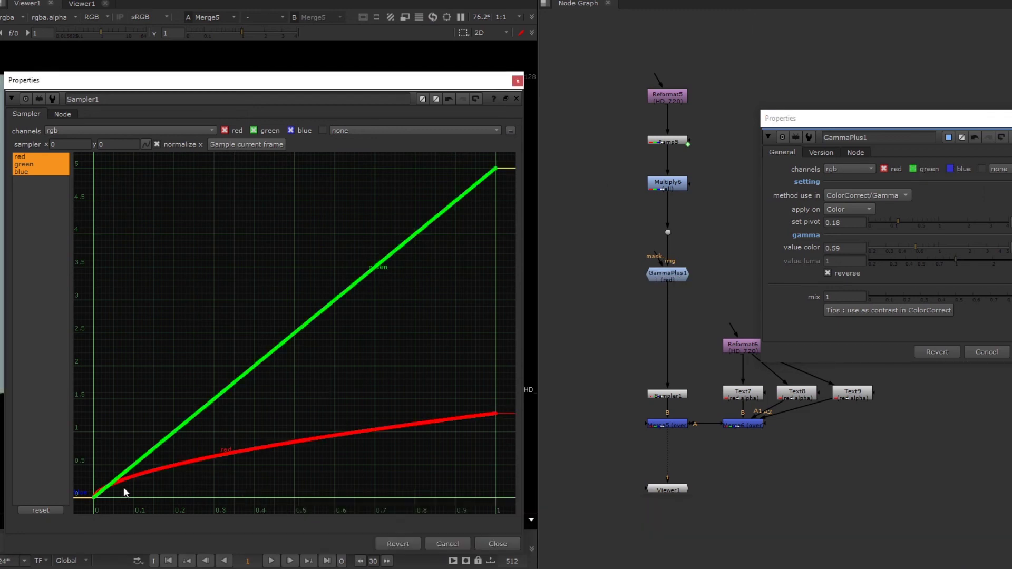
Step: Add a ColorCorrect node after GammaPlus1, limit it to the green channel, and link its master contrast to GammaPlus1's color gamma
left_click(665, 275)
key("c")
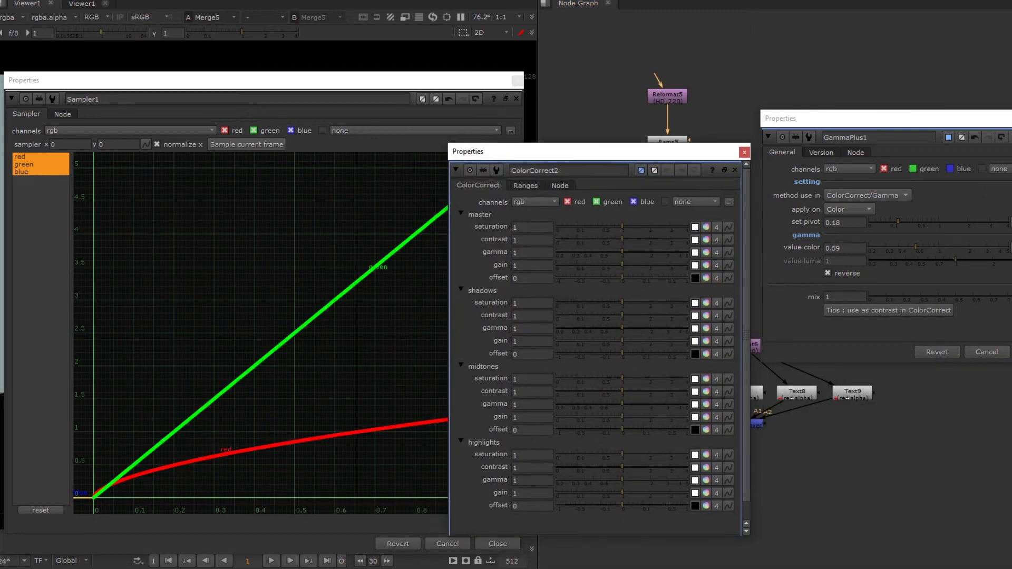
left_click(716, 240)
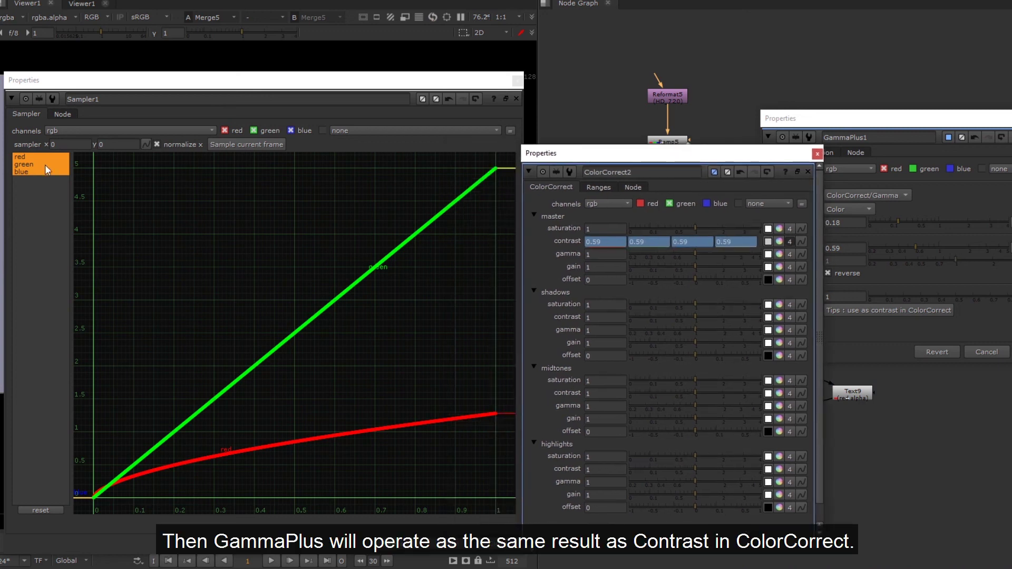
Step: Compare the green and red curves individually, before and after raising GammaPlus1's color gamma to 2.15 and resampling the frame
left_click(44, 164)
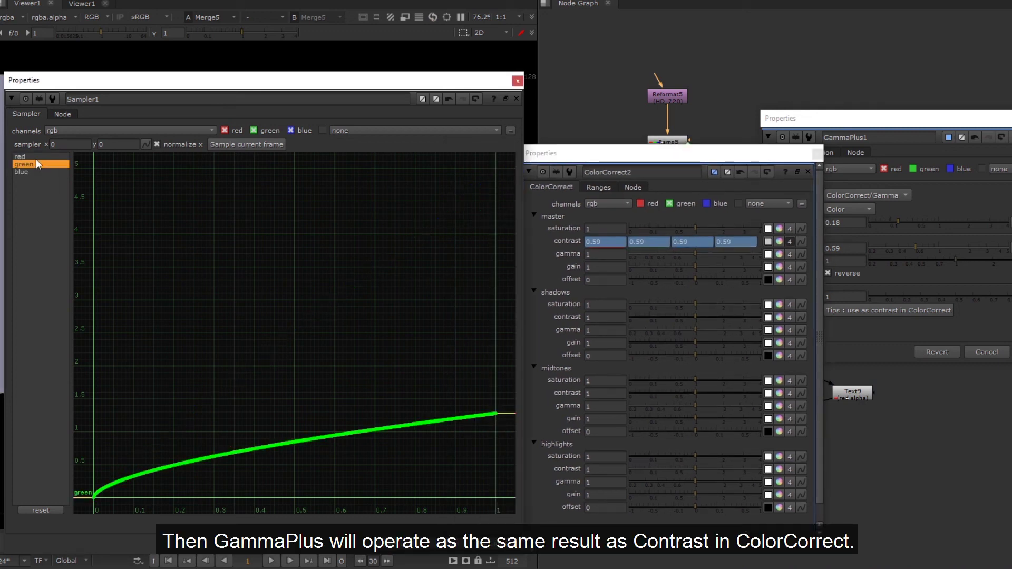
left_click(37, 156)
left_click(941, 118)
left_click_drag(920, 246, 972, 246)
left_click(231, 144)
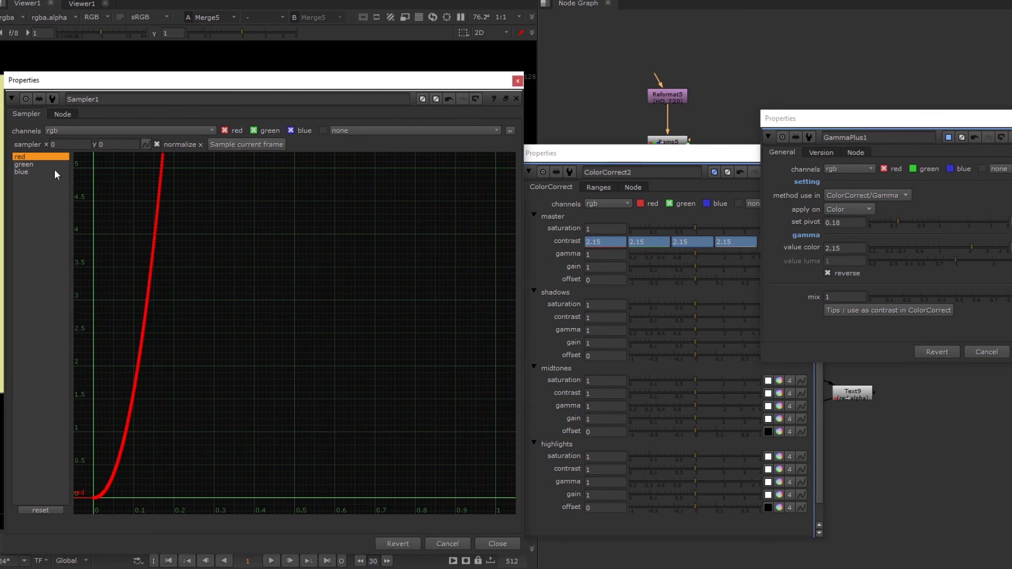
key("f")
left_click(33, 164)
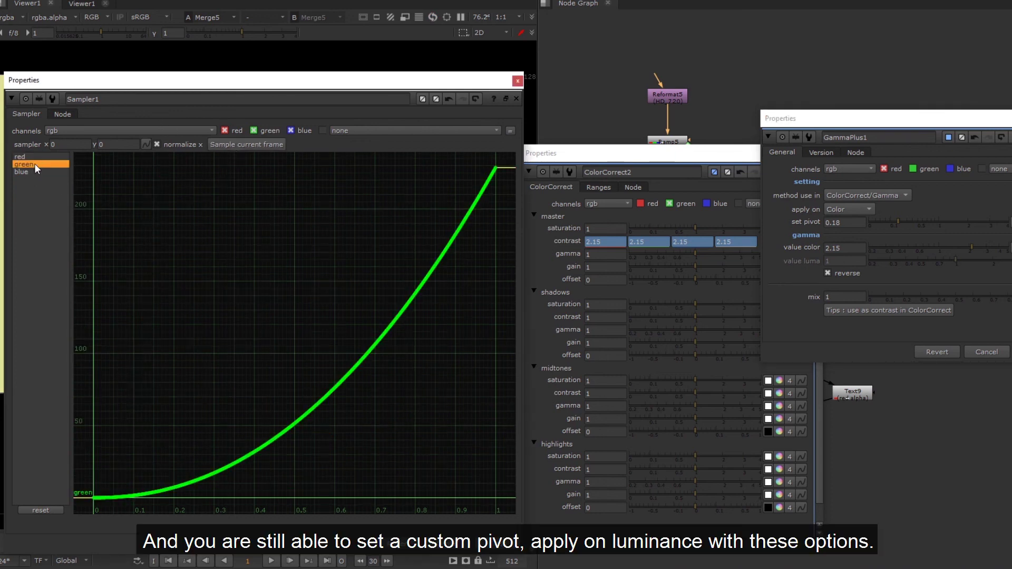
Step: Lower GammaPlus1's color gamma to 0.61
left_click_drag(944, 256, 918, 247)
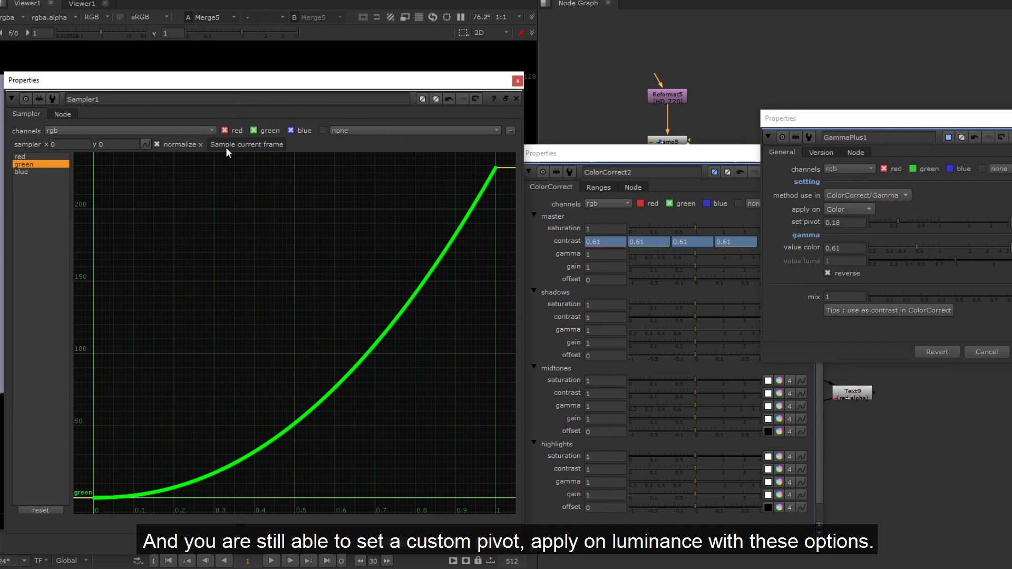